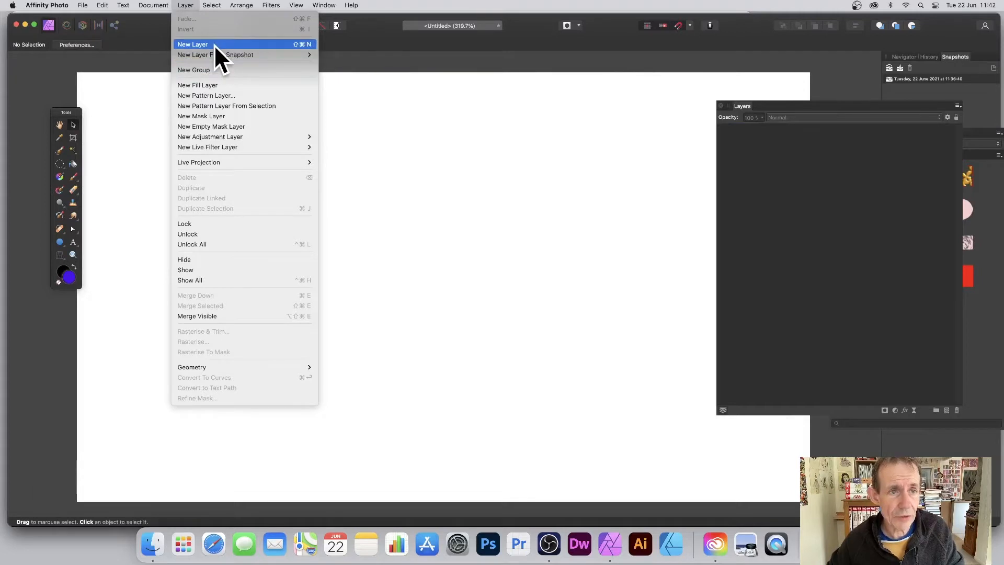
# Create a new pixel layer and fill it with a diagonal white-to-black linear gradient across the canvas.
pyautogui.click(236, 45)
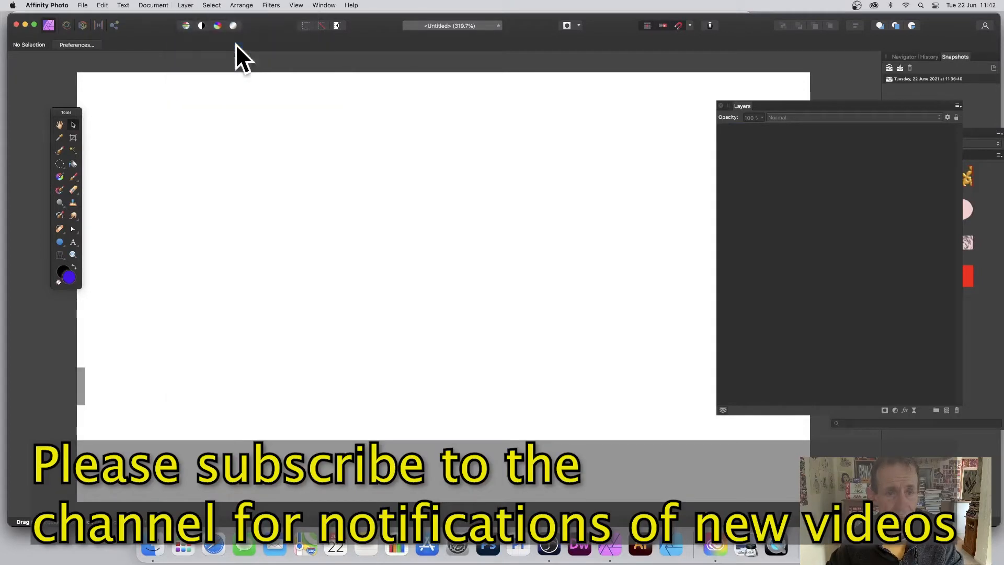
pyautogui.click(63, 177)
pyautogui.moveTo(242, 122); pyautogui.dragTo(626, 338)
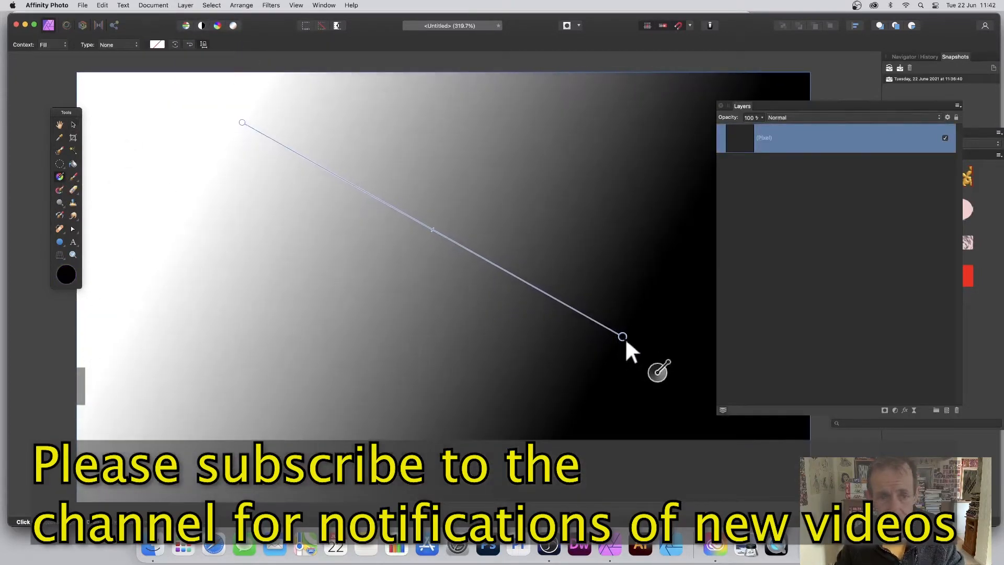
# Add a pink stop to the gradient at 27%, with its LAB A value set to 95.
pyautogui.click(156, 44)
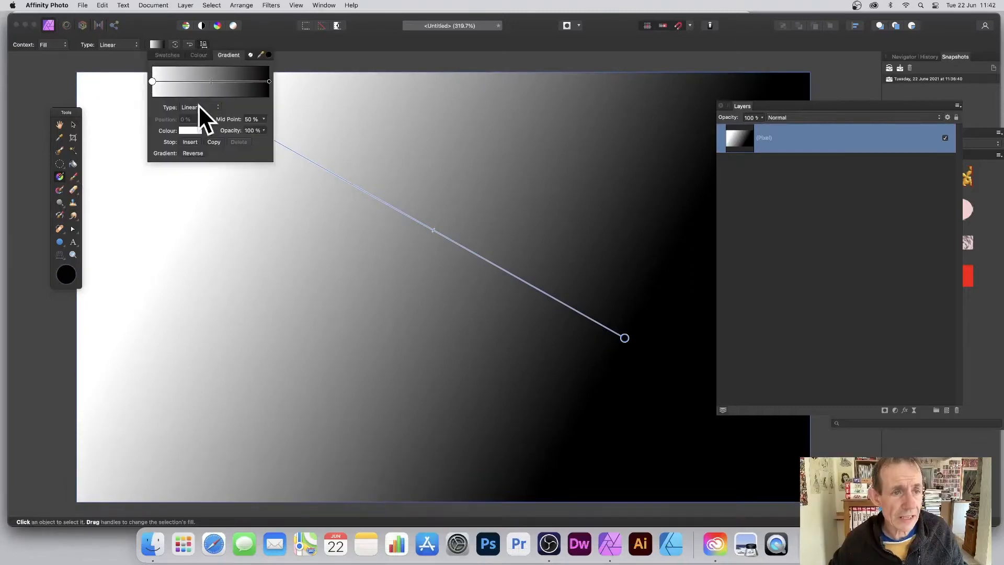
pyautogui.click(184, 80)
pyautogui.click(187, 128)
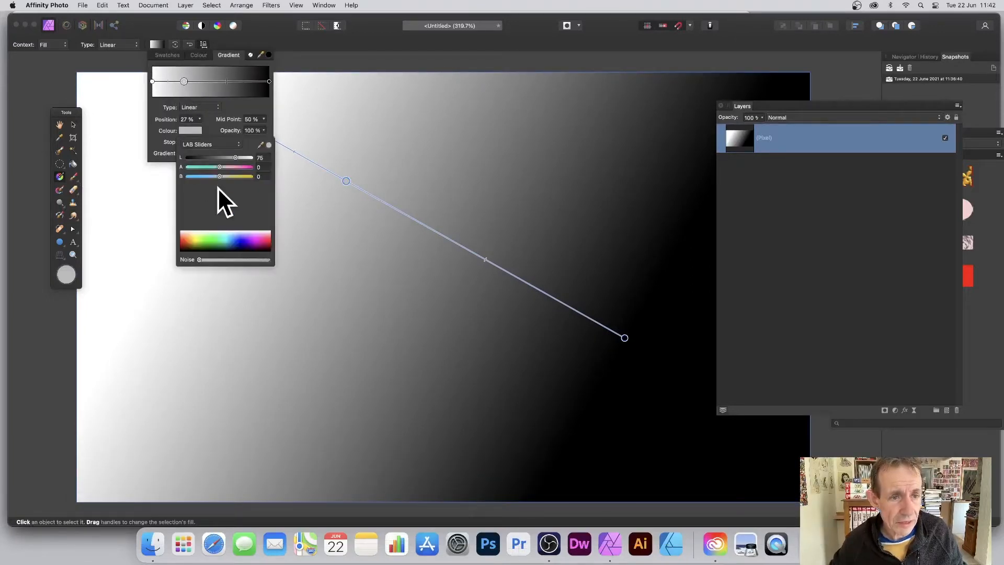
pyautogui.moveTo(220, 167); pyautogui.dragTo(244, 166)
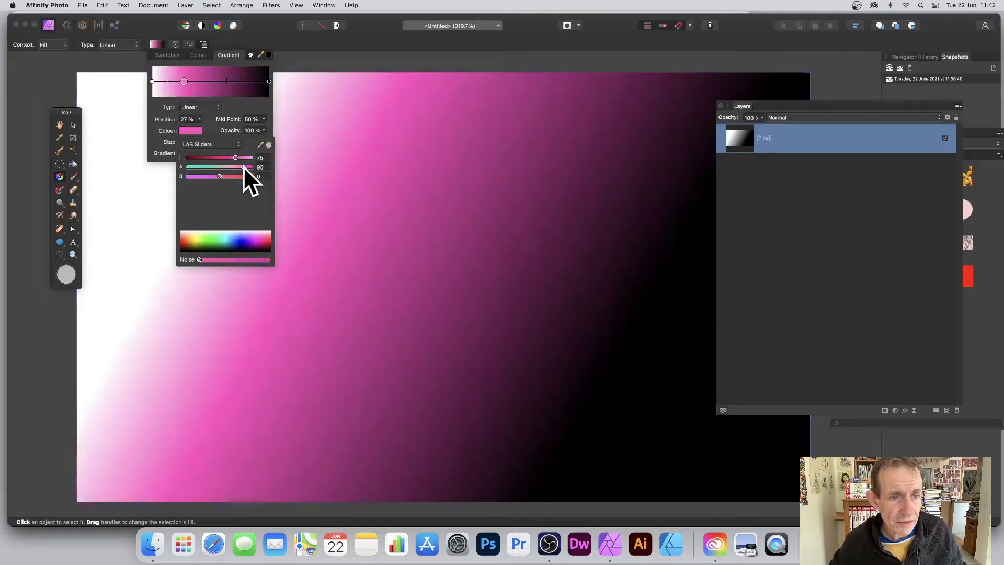
# Add a blue stop at 57% and a bright green stop at 84% to the gradient.
pyautogui.click(219, 82)
pyautogui.click(190, 128)
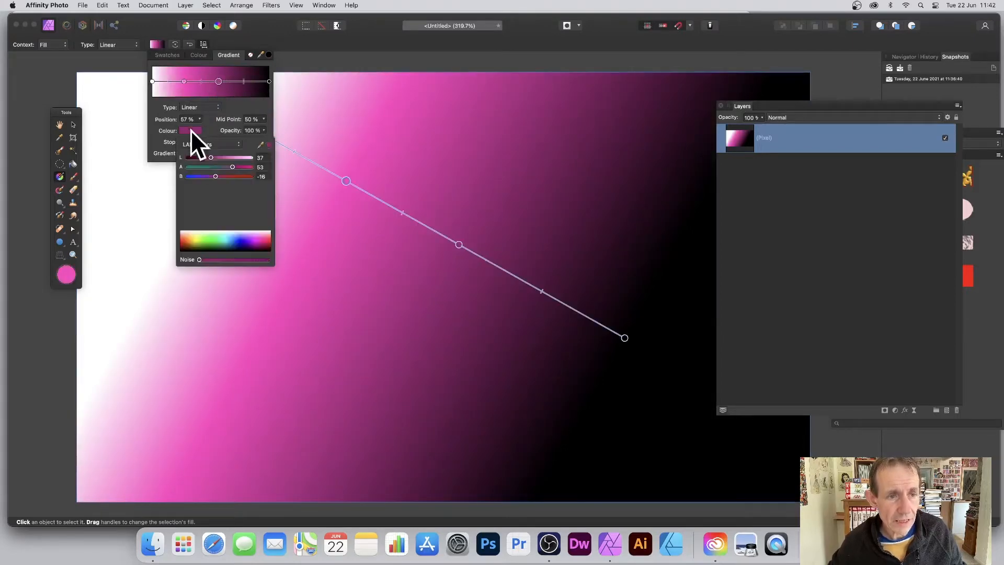
pyautogui.click(233, 239)
pyautogui.click(250, 81)
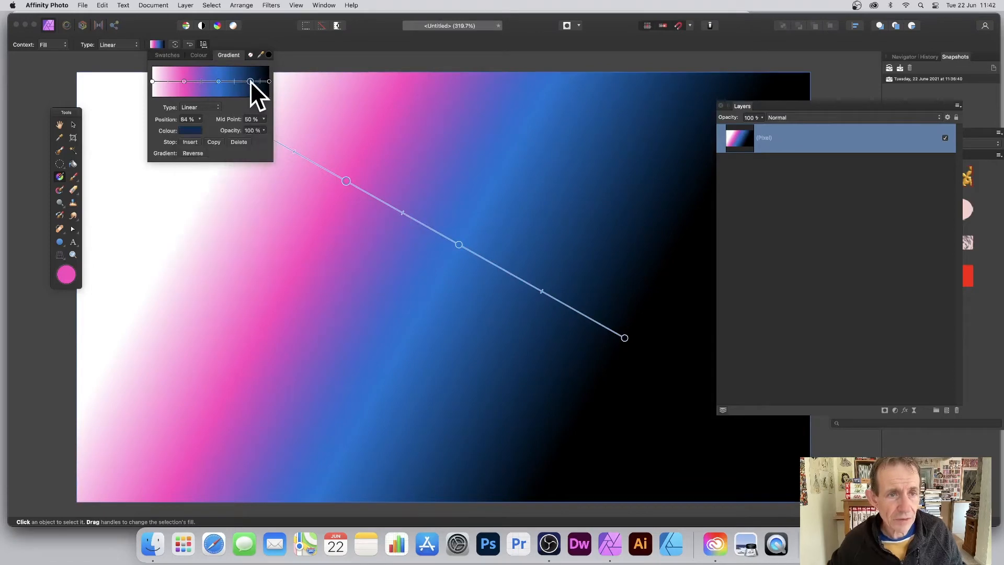
pyautogui.click(191, 130)
pyautogui.click(209, 240)
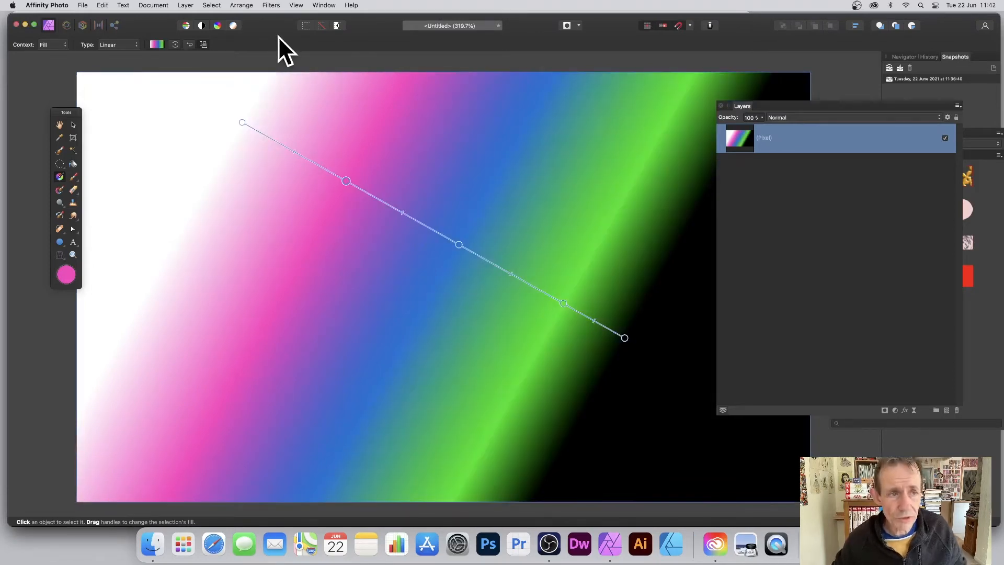
# Create a new pattern layer from the gradient pixel layer.
pyautogui.click(73, 124)
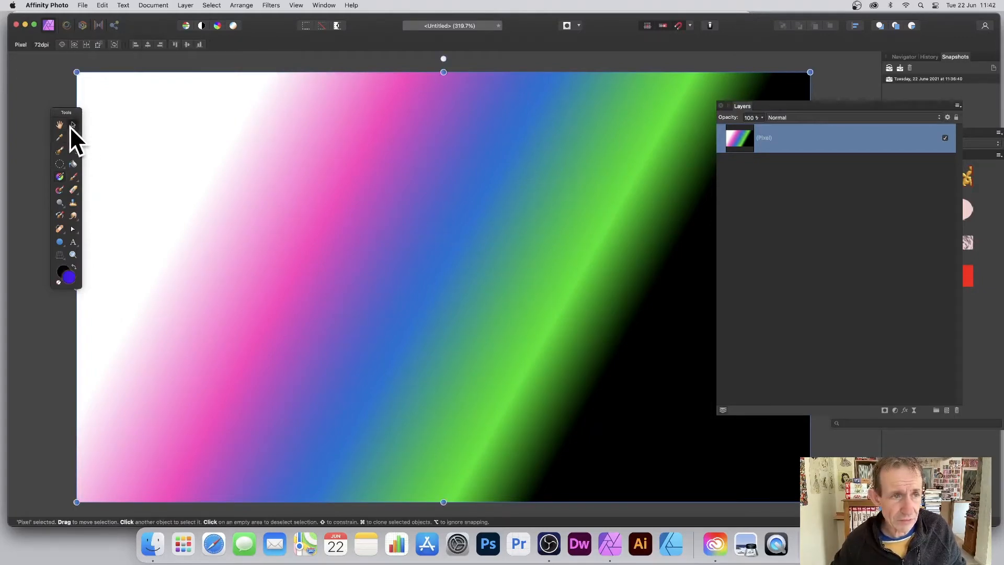
pyautogui.click(184, 4)
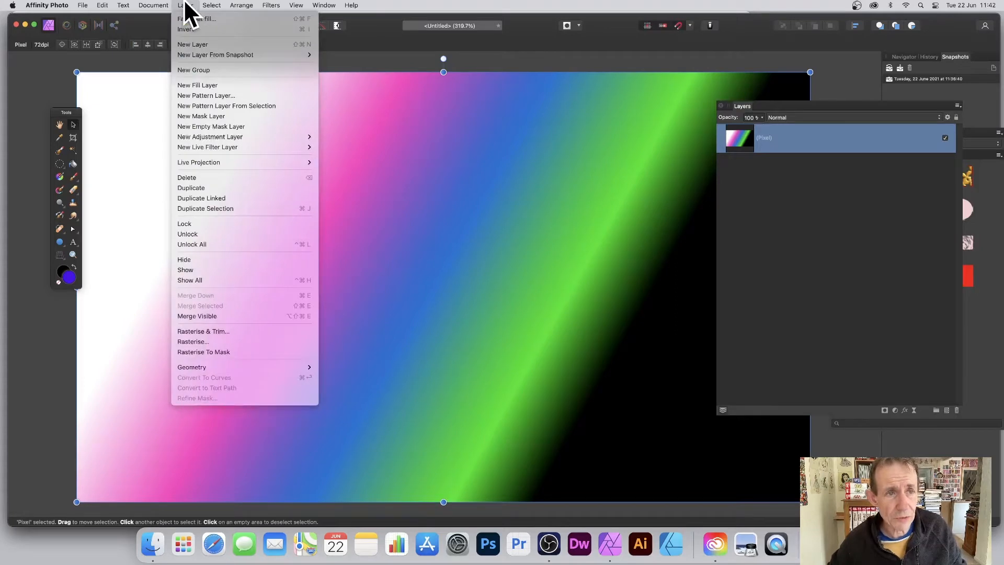
pyautogui.click(208, 106)
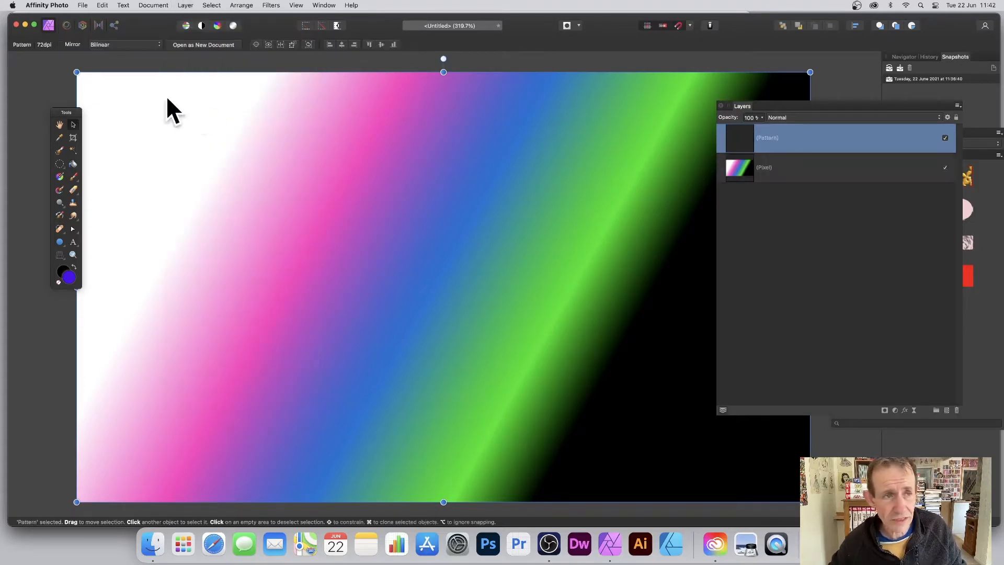
# Shrink the pattern tile to about 309 dpi with Mirror enabled and place it near the canvas centre.
pyautogui.moveTo(77, 71); pyautogui.dragTo(543, 345)
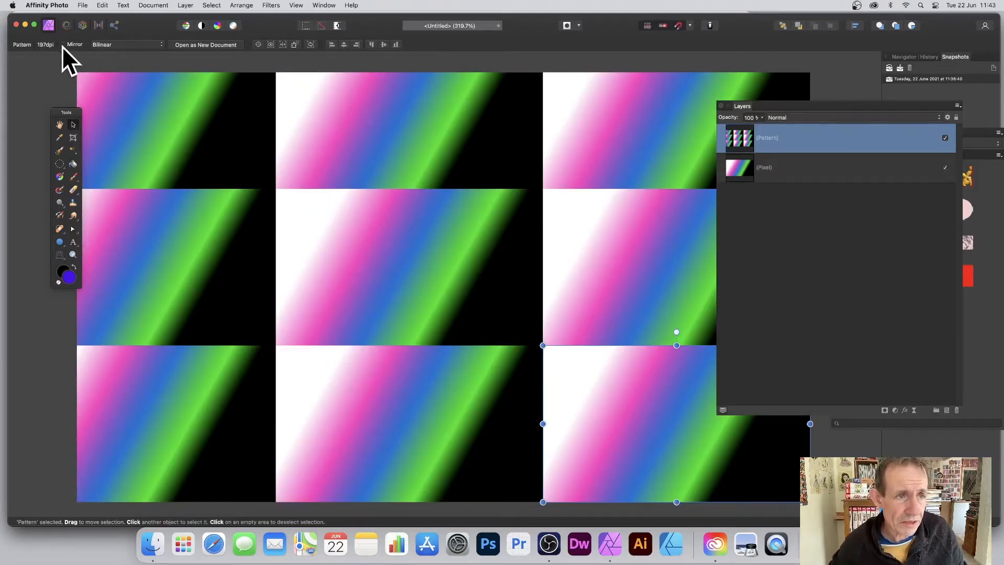
pyautogui.click(64, 44)
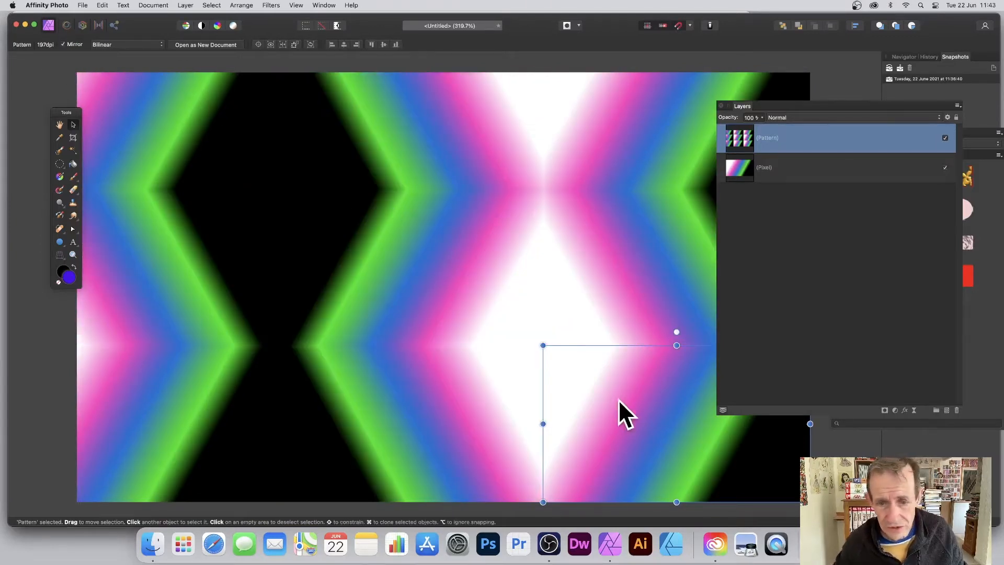
pyautogui.moveTo(543, 345); pyautogui.dragTo(638, 403)
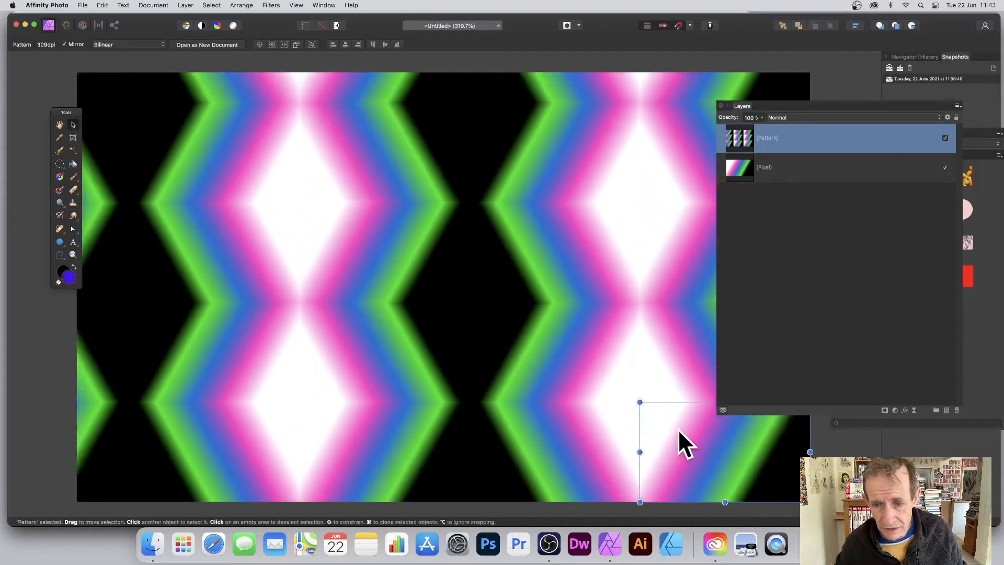
pyautogui.moveTo(679, 444); pyautogui.dragTo(419, 278)
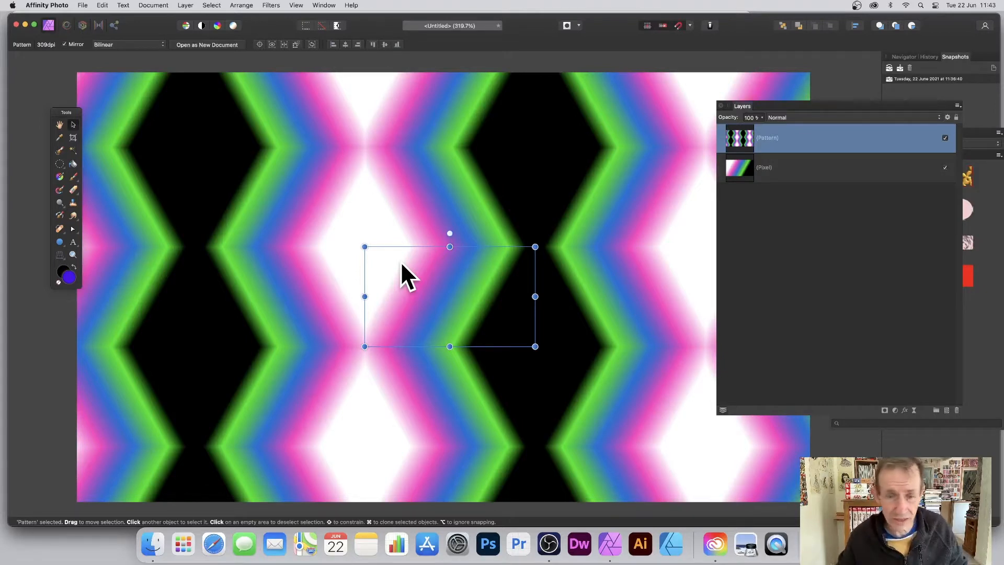
# Start the Deform distortion filter on the pattern layer with Similarity as the linear constraint.
pyautogui.click(271, 5)
pyautogui.moveTo(276, 54)
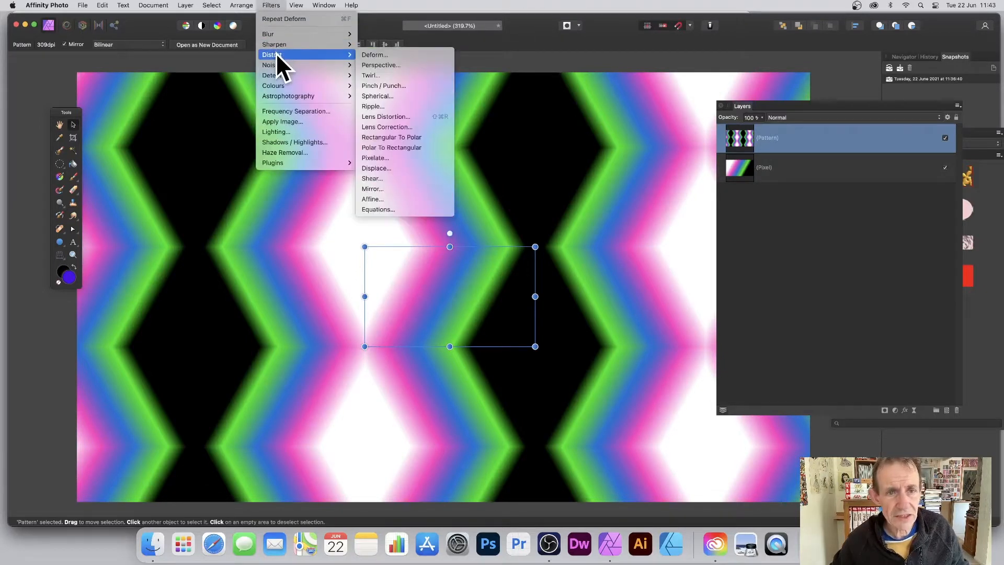
pyautogui.click(381, 55)
pyautogui.moveTo(790, 449); pyautogui.dragTo(576, 273)
pyautogui.click(523, 308)
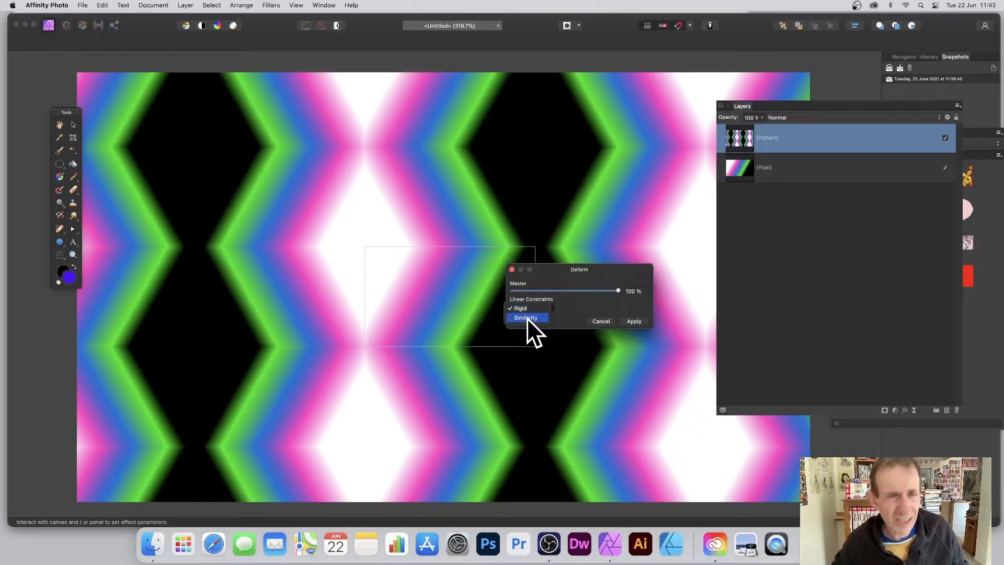
# Place deform handles around the pattern tile, pull several across each other to warp the stripes, and apply the filter.
pyautogui.click(423, 272)
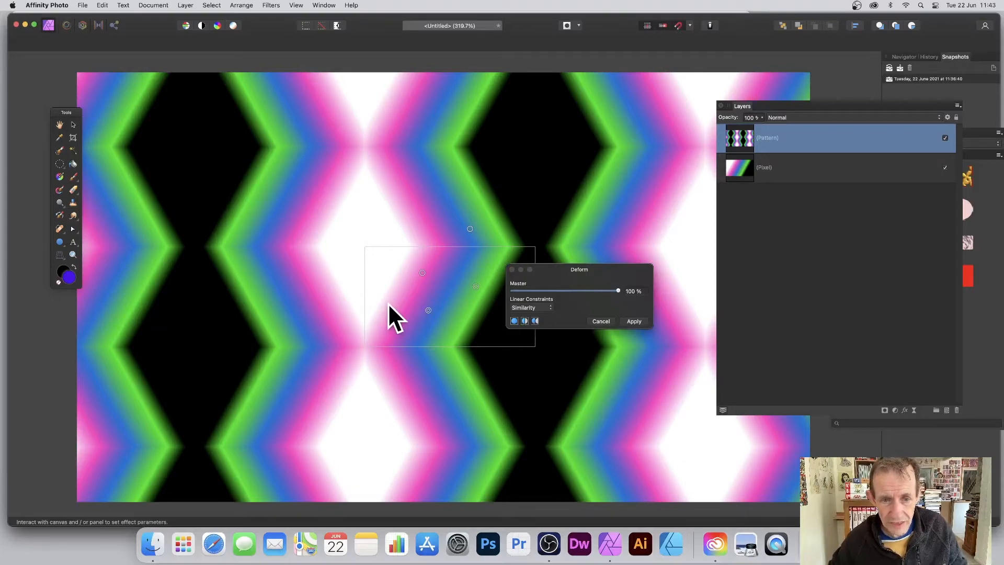
pyautogui.moveTo(388, 304); pyautogui.dragTo(420, 323)
pyautogui.moveTo(422, 272); pyautogui.dragTo(466, 319)
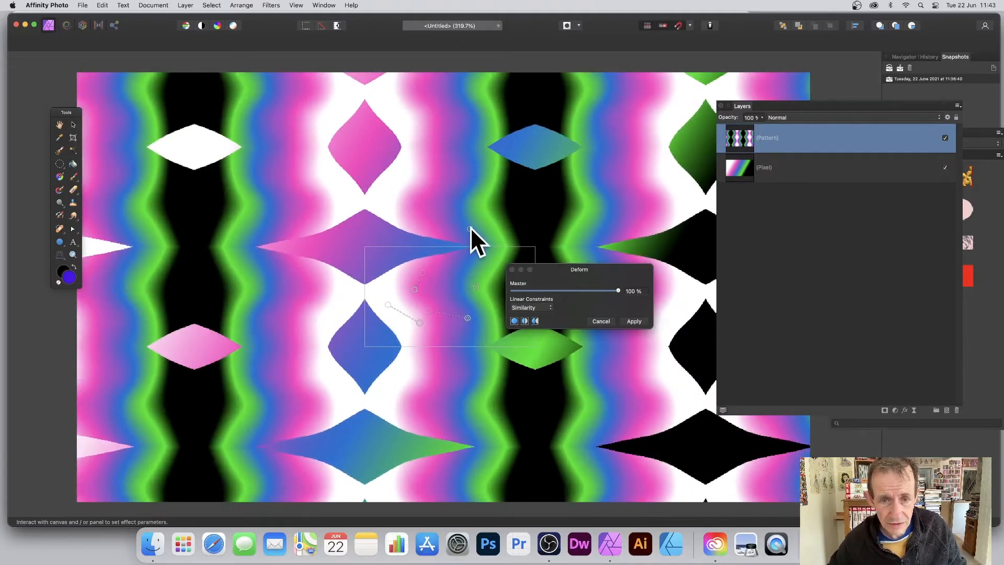
pyautogui.moveTo(469, 228); pyautogui.dragTo(441, 290)
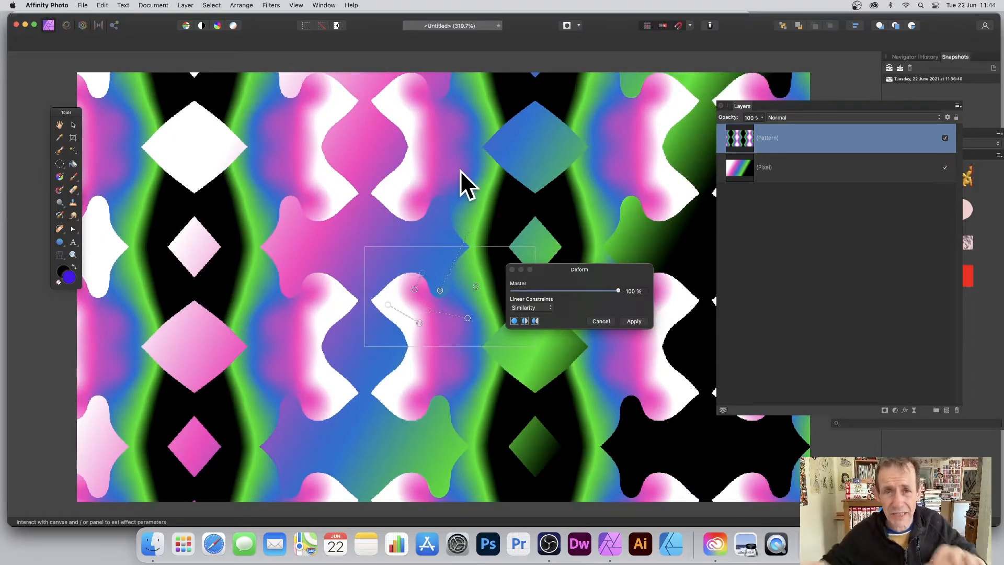
pyautogui.scroll(-3, 460, 171)
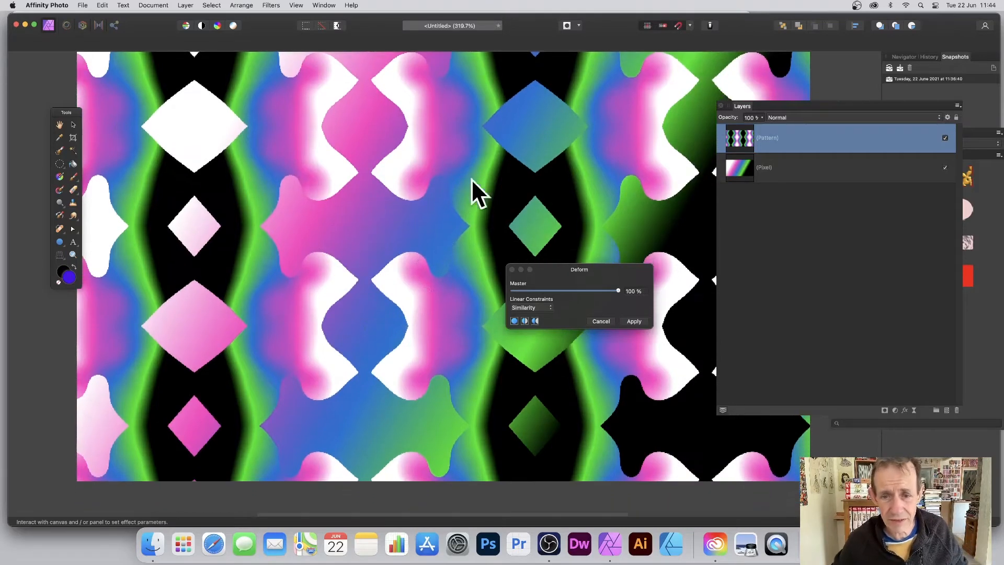
pyautogui.click(633, 320)
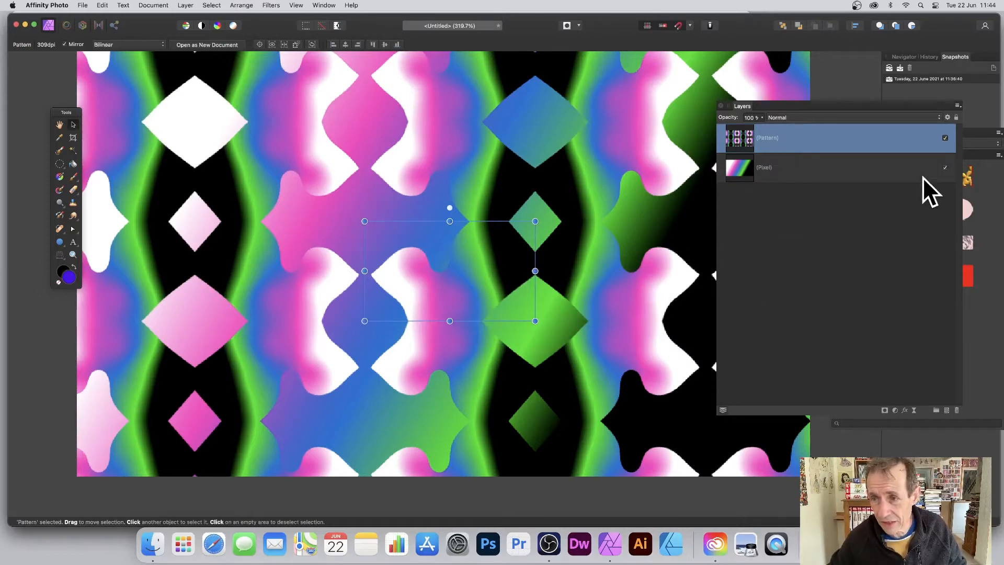
# Hide the original gradient pixel layer beneath the pattern and delete it.
pyautogui.click(945, 168)
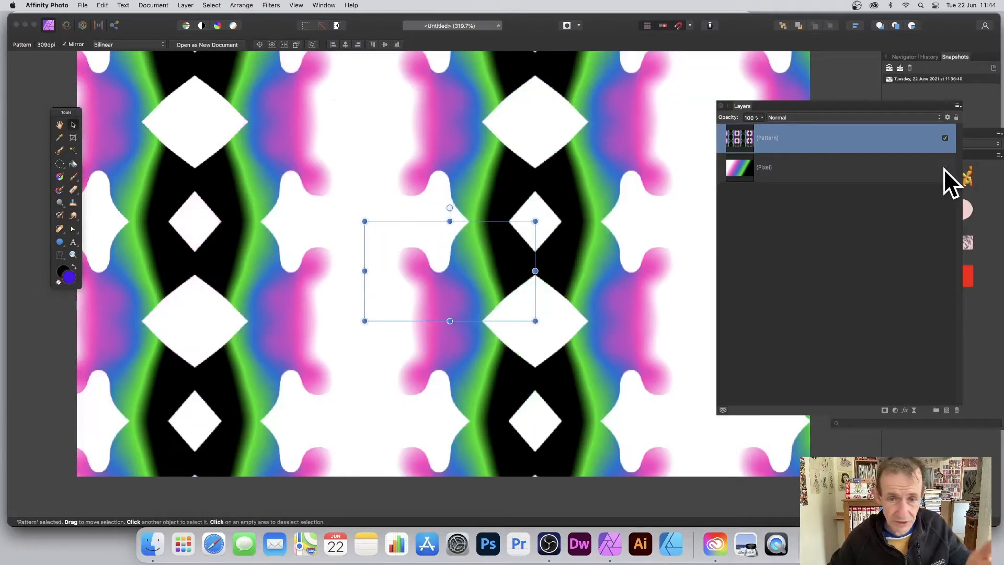
pyautogui.click(821, 168)
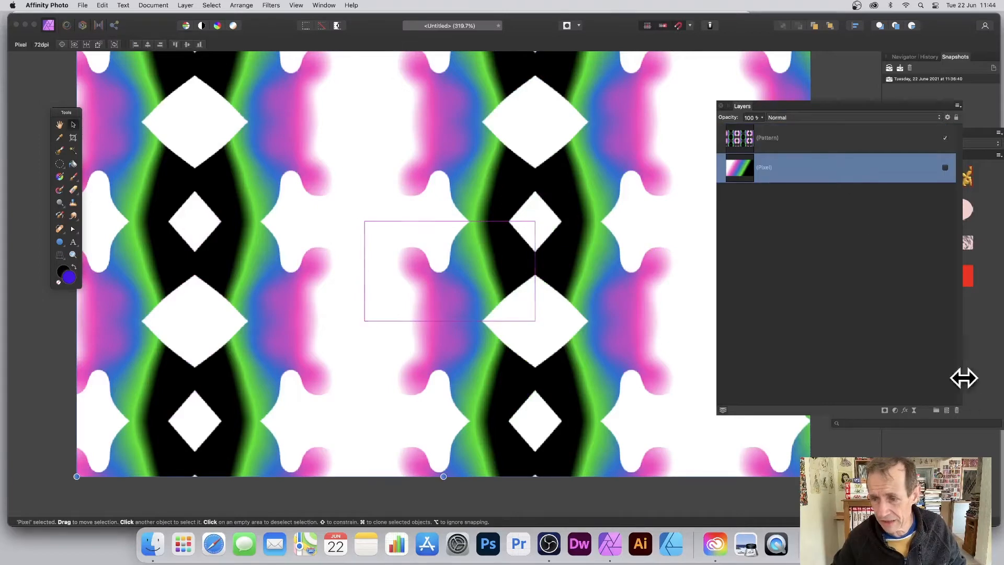
pyautogui.click(957, 410)
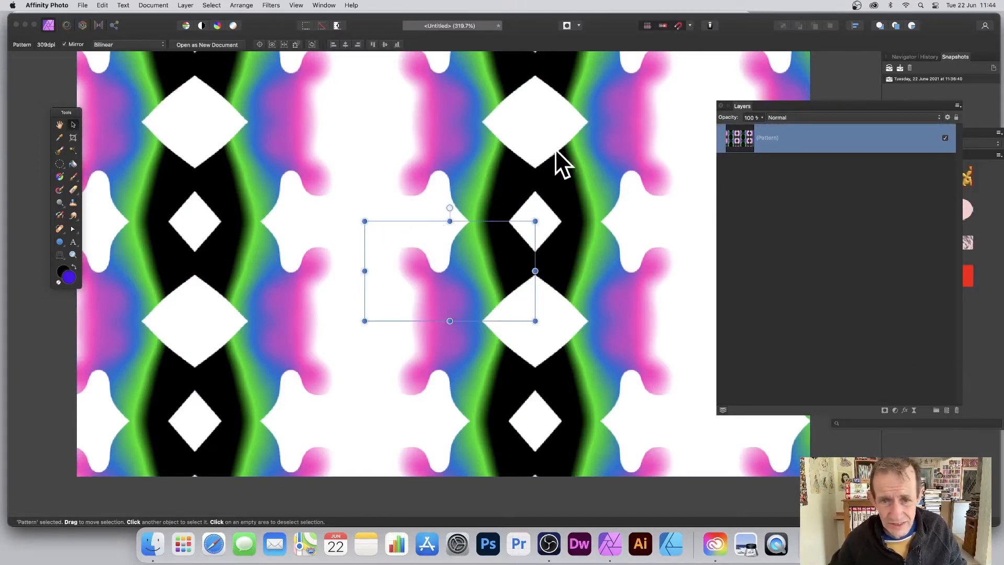
# Add a 3D layer effect to the pattern with an 18.7 px radius and 47% specular.
pyautogui.click(905, 410)
pyautogui.moveTo(708, 157); pyautogui.dragTo(458, 61)
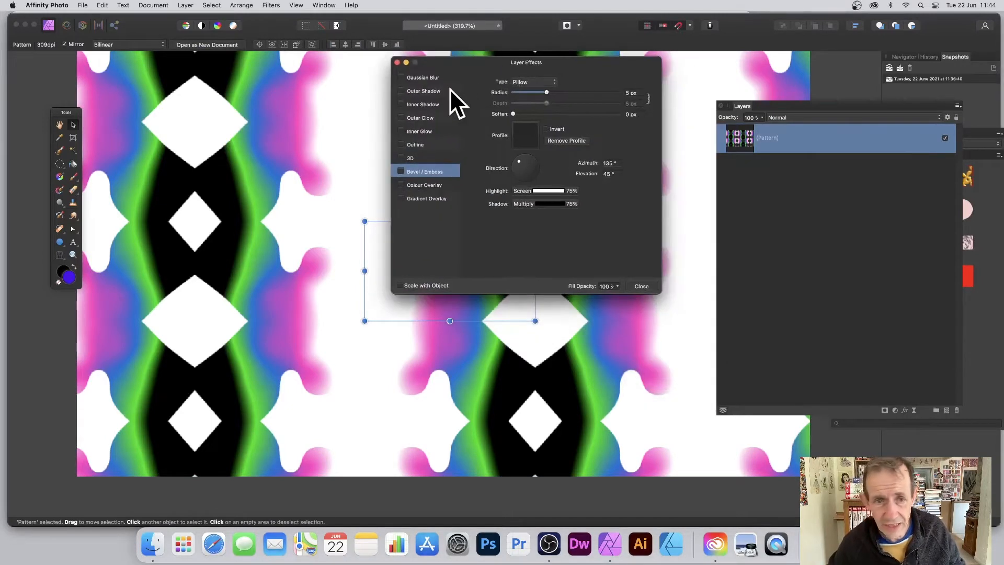
pyautogui.click(401, 158)
pyautogui.click(423, 158)
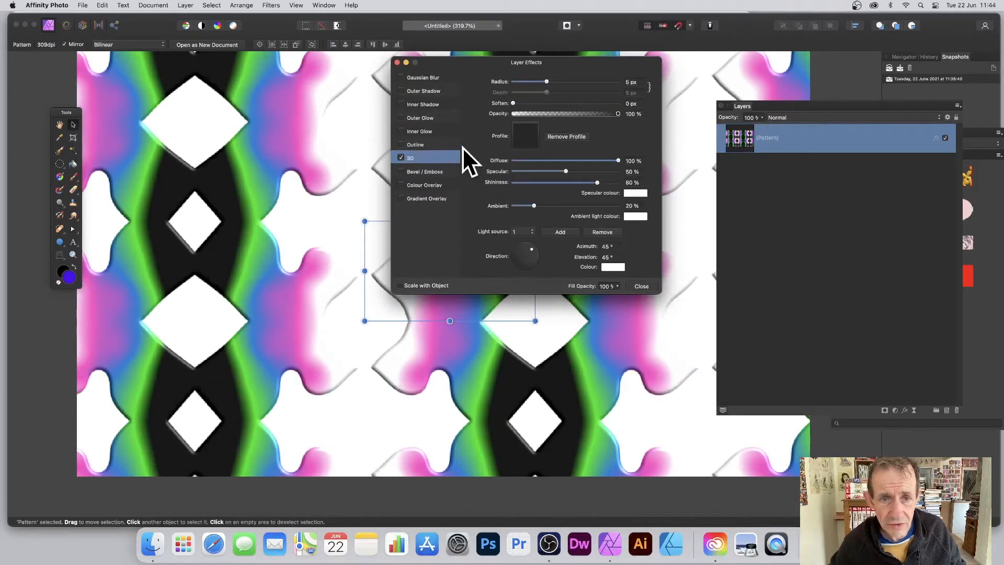
pyautogui.moveTo(458, 62); pyautogui.dragTo(546, 89)
pyautogui.moveTo(636, 108); pyautogui.dragTo(650, 111)
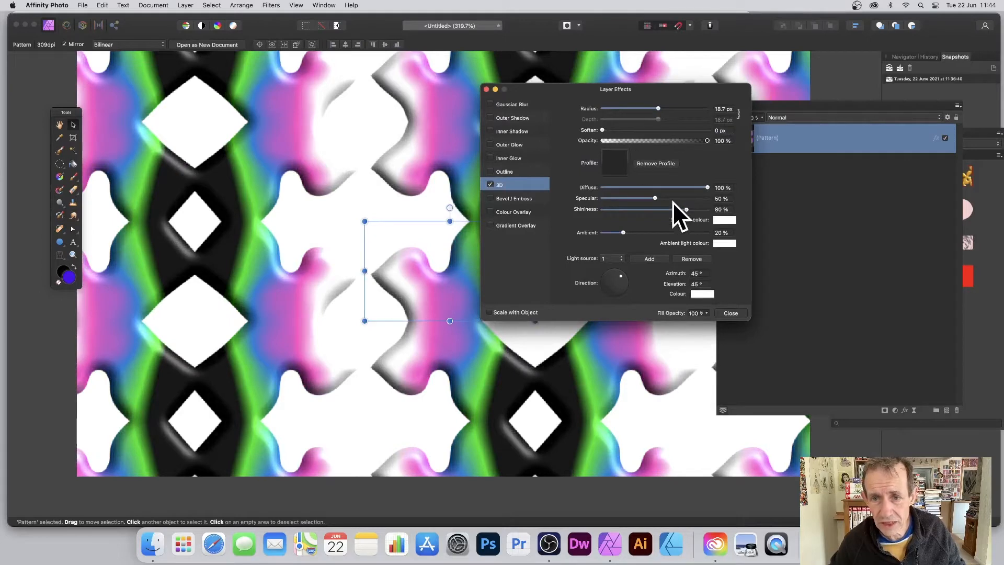
pyautogui.moveTo(665, 199); pyautogui.dragTo(651, 198)
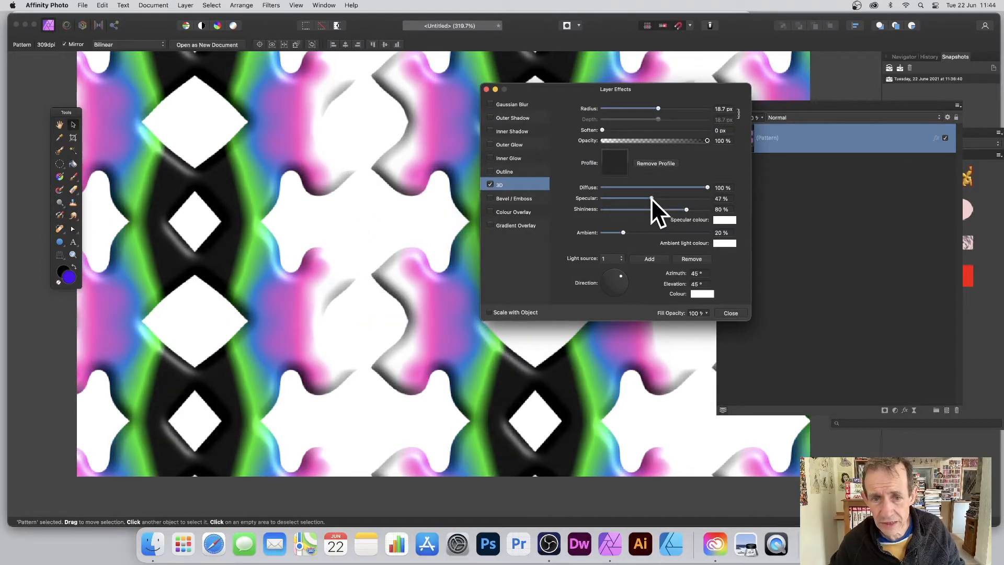
# Add a Pillow Bevel / Emboss effect to the pattern with a 12.4 px radius.
pyautogui.click(490, 198)
pyautogui.click(531, 199)
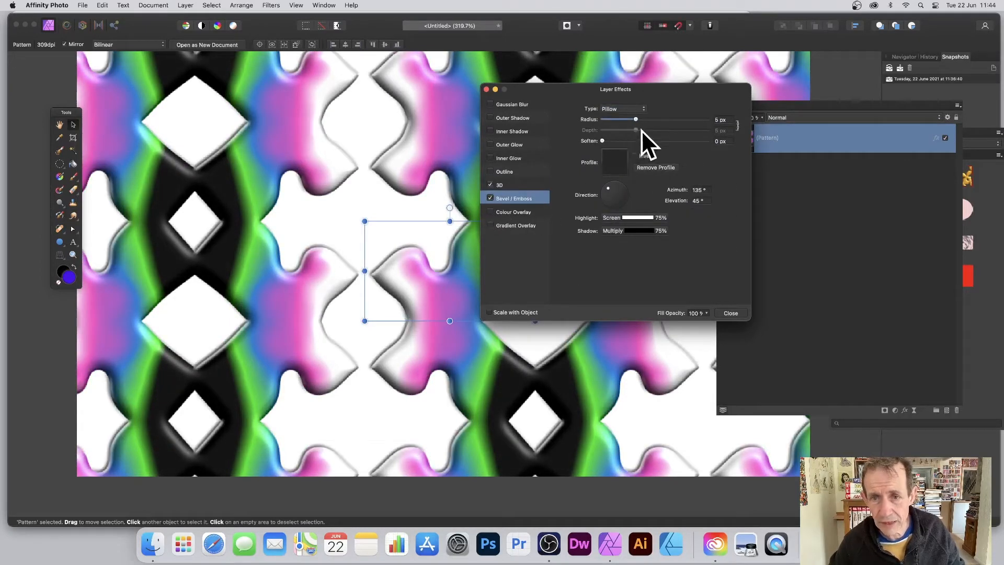
pyautogui.moveTo(637, 119); pyautogui.dragTo(650, 121)
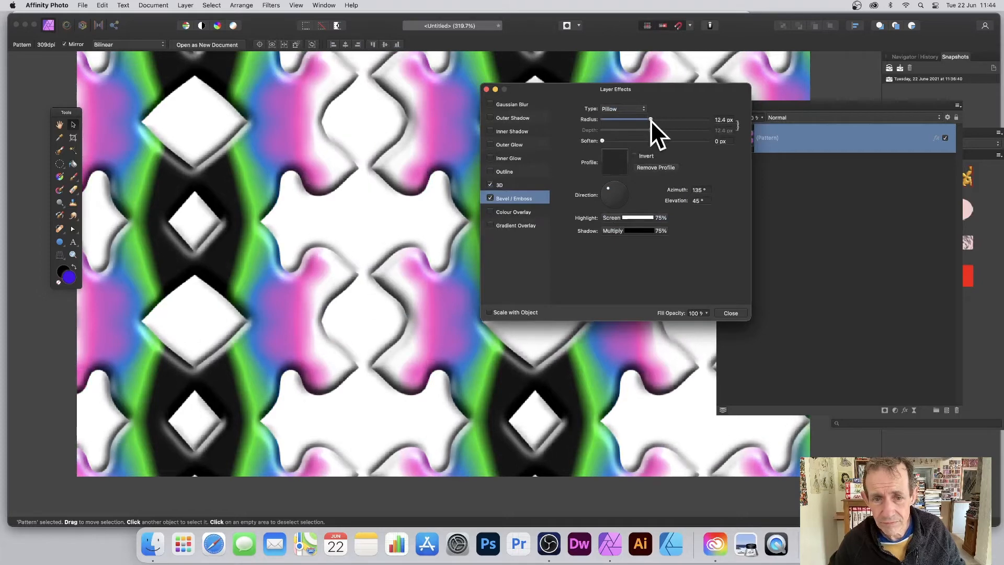
# Add an Outer Shadow effect to the pattern with a 7.3 px radius and 33.6 px offset, and finish the layer effects.
pyautogui.click(490, 118)
pyautogui.click(510, 117)
pyautogui.moveTo(624, 131); pyautogui.dragTo(673, 146)
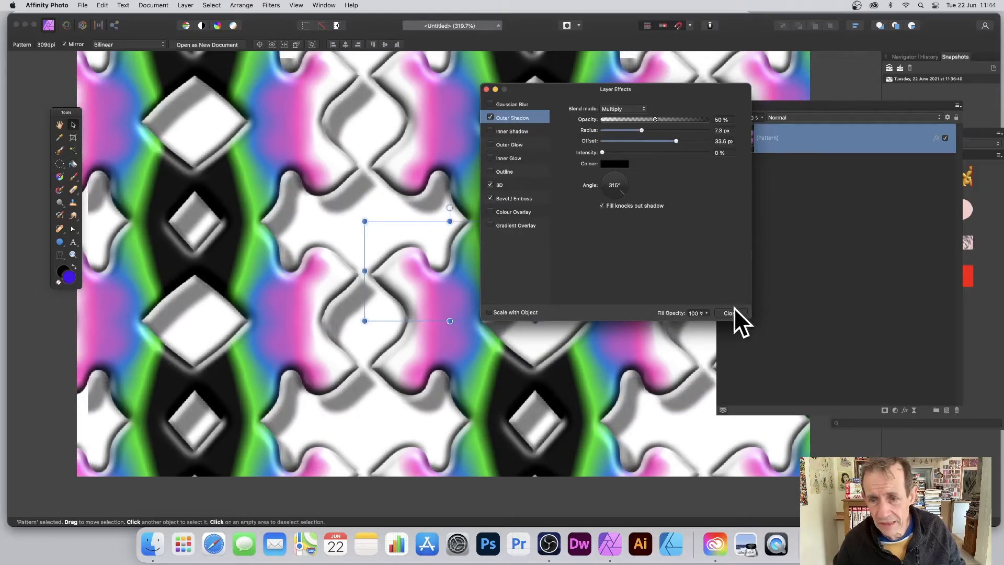
pyautogui.click(731, 313)
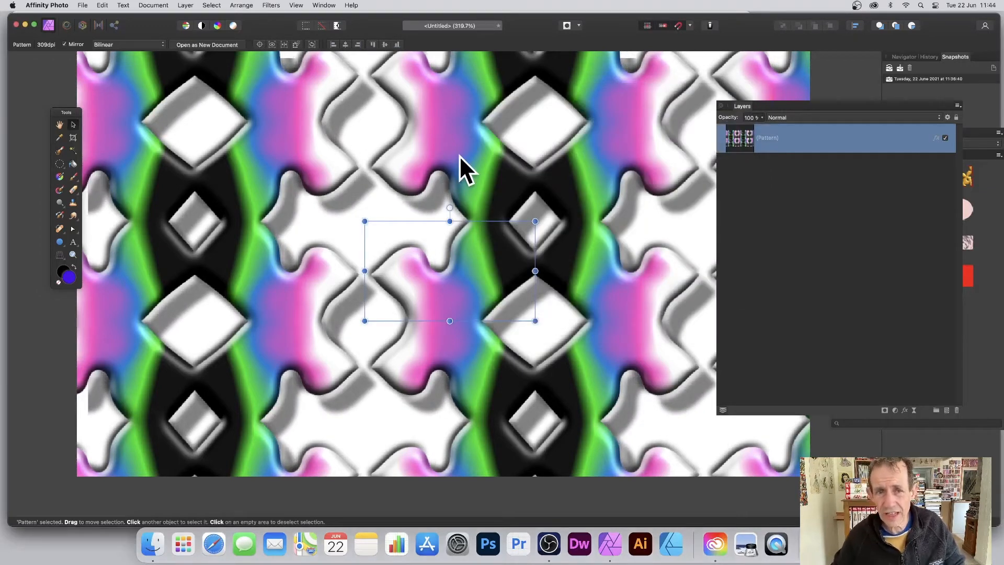
# Rotate the pattern tile diagonally, shrink it to 382 dpi, and rasterise the pattern layer.
pyautogui.moveTo(365, 221); pyautogui.dragTo(346, 210)
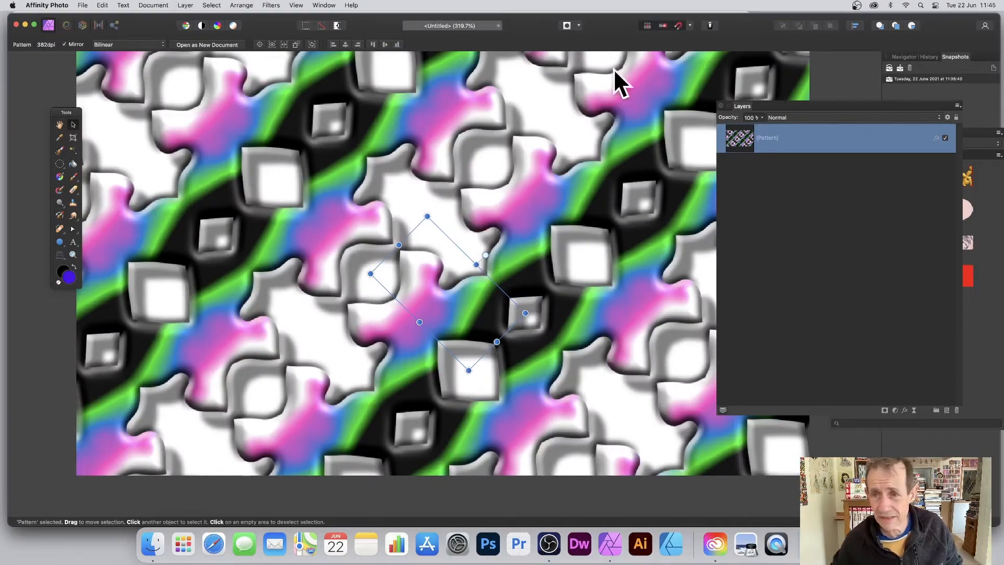
pyautogui.click(197, 4)
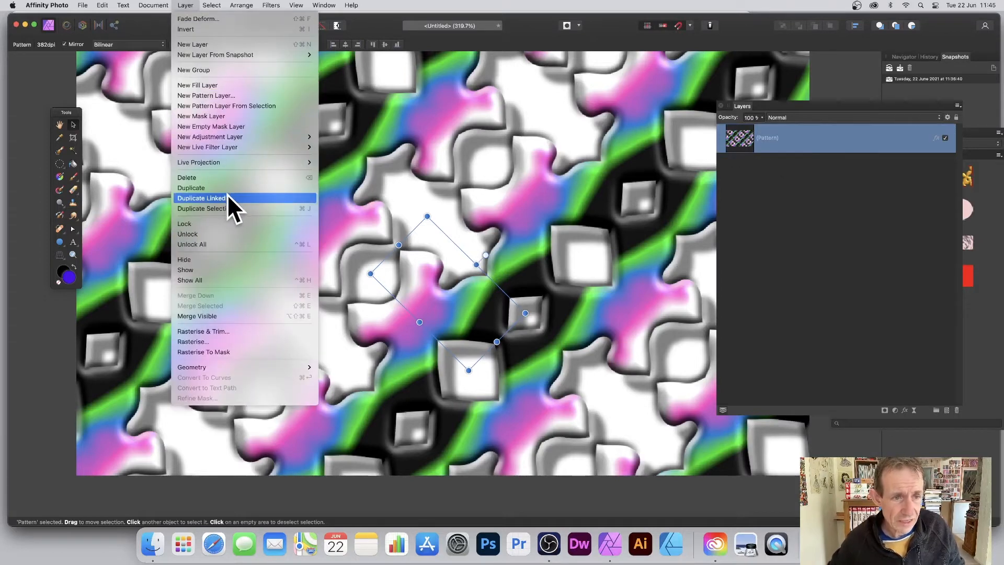
pyautogui.click(210, 342)
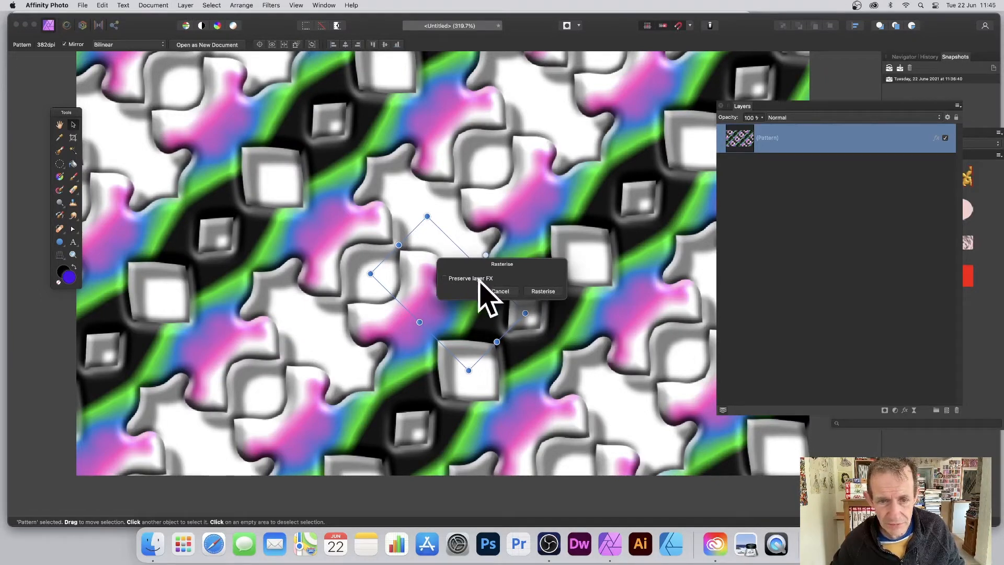
pyautogui.click(548, 291)
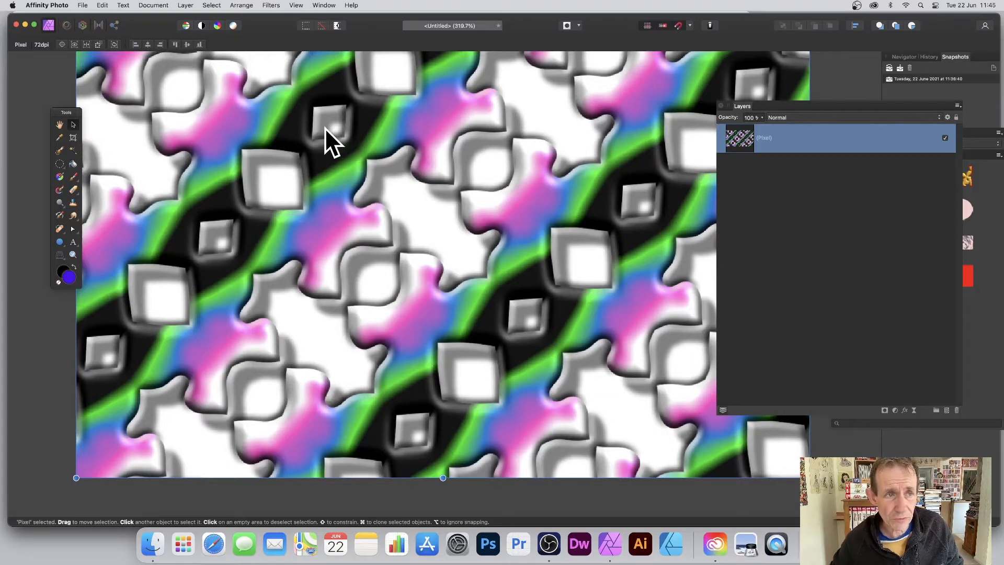
# Start a Deform filter on the rasterised layer with four control points around the centre and Similarity linear constraints.
pyautogui.click(270, 5)
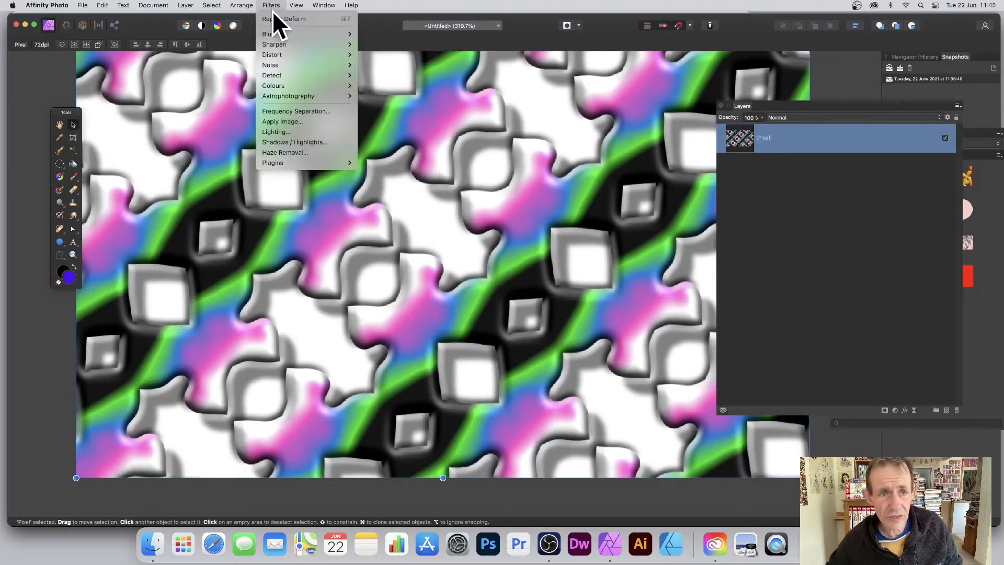
pyautogui.moveTo(283, 55)
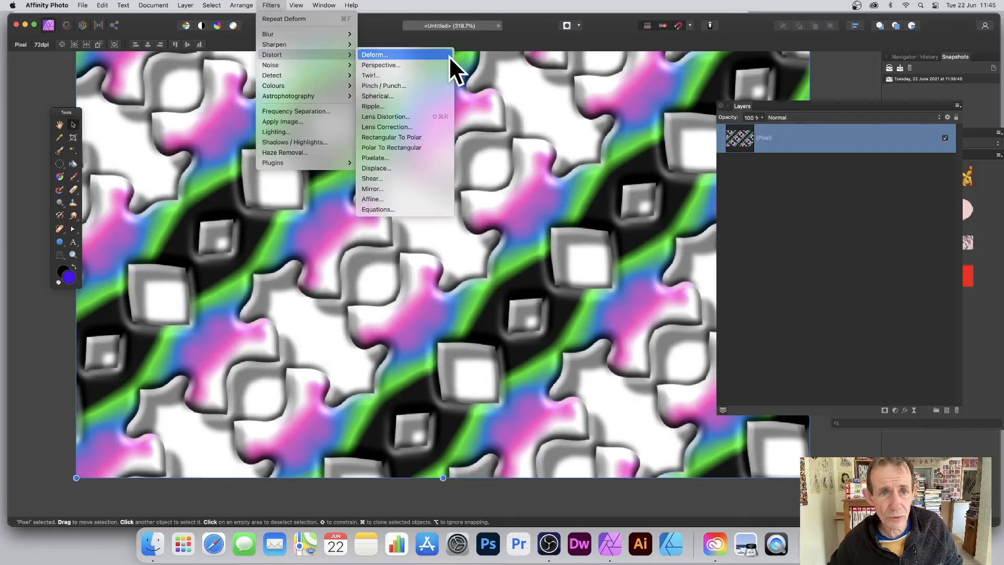
pyautogui.click(400, 56)
pyautogui.click(339, 168)
pyautogui.click(546, 250)
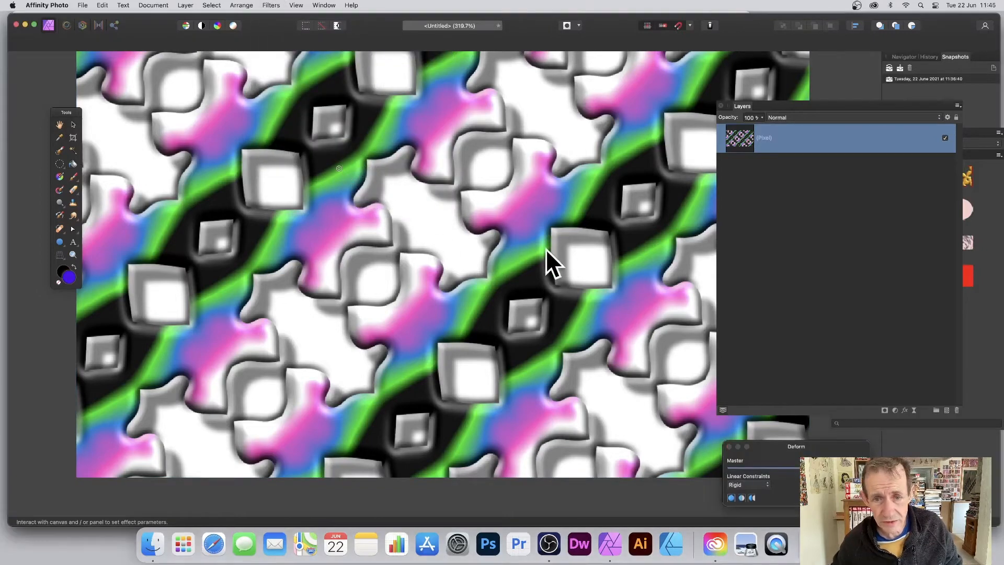
pyautogui.click(555, 152)
pyautogui.click(417, 333)
pyautogui.click(759, 485)
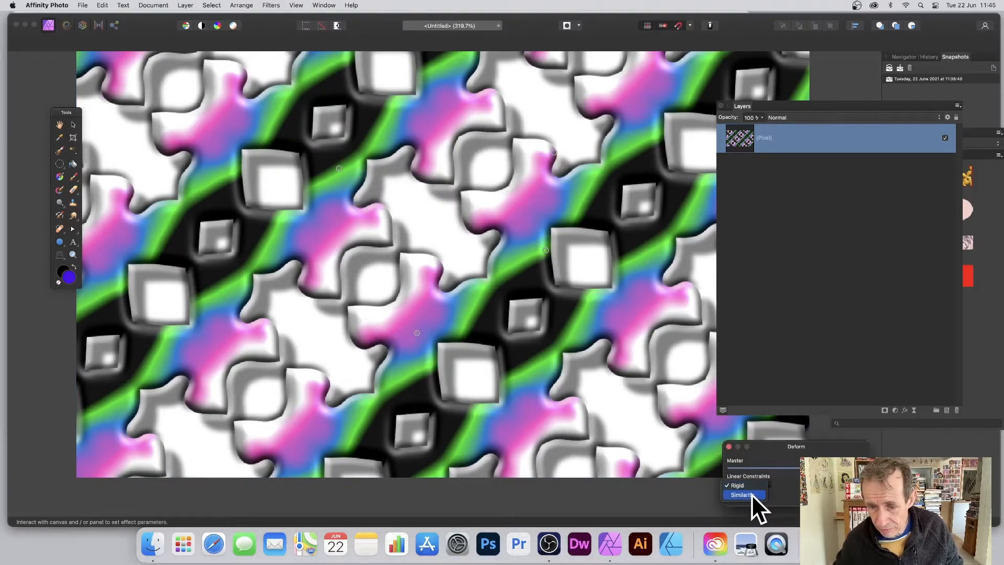
pyautogui.click(743, 495)
# Pull the upper-left deform point past the centre and the lower point up and right, and apply the distortion.
pyautogui.moveTo(338, 168); pyautogui.dragTo(576, 325)
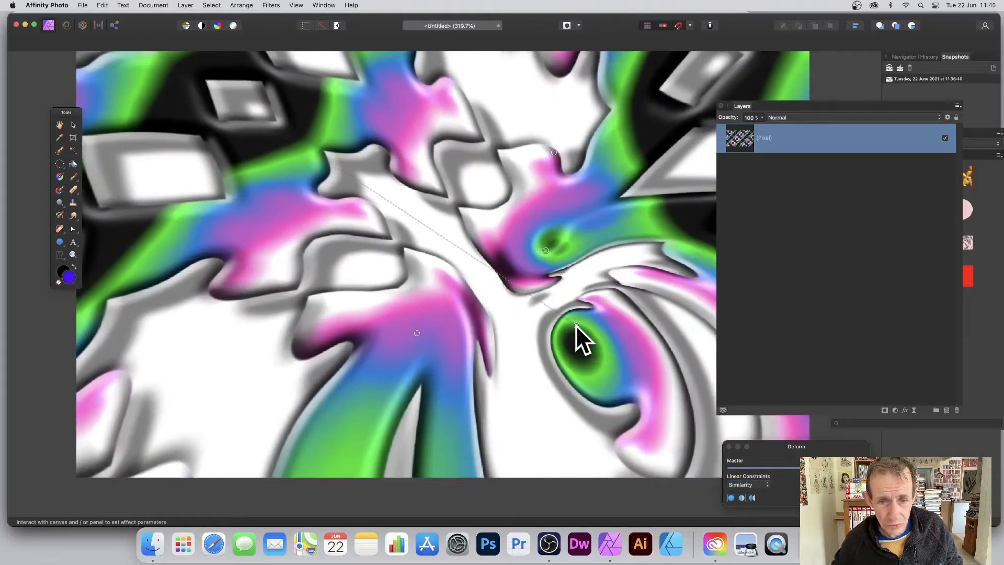
pyautogui.moveTo(417, 333); pyautogui.dragTo(462, 282)
pyautogui.press('v')
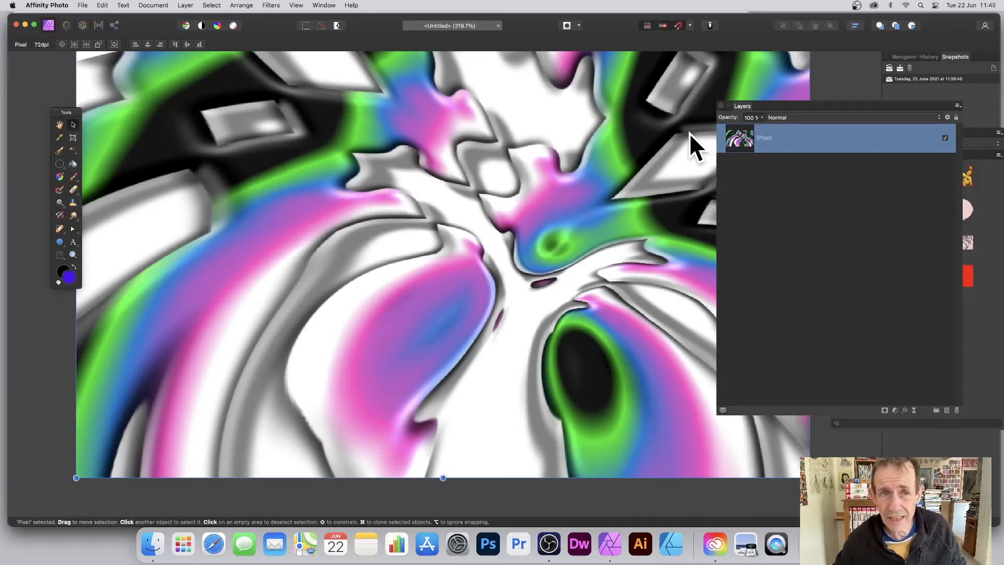
# Create a new pattern layer from the deformed image and delete the pixel layer beneath it.
pyautogui.click(184, 5)
pyautogui.moveTo(212, 6)
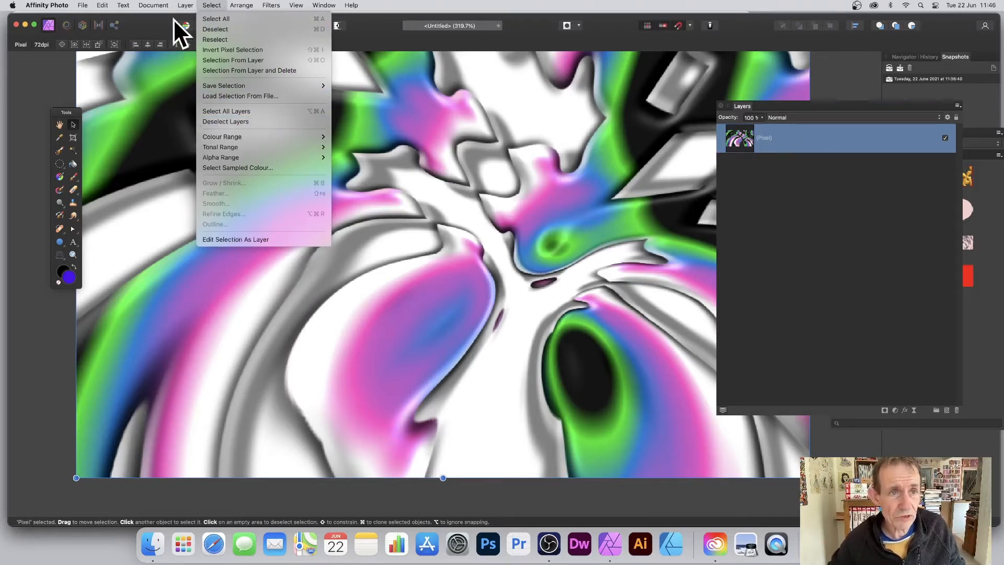
pyautogui.moveTo(178, 5)
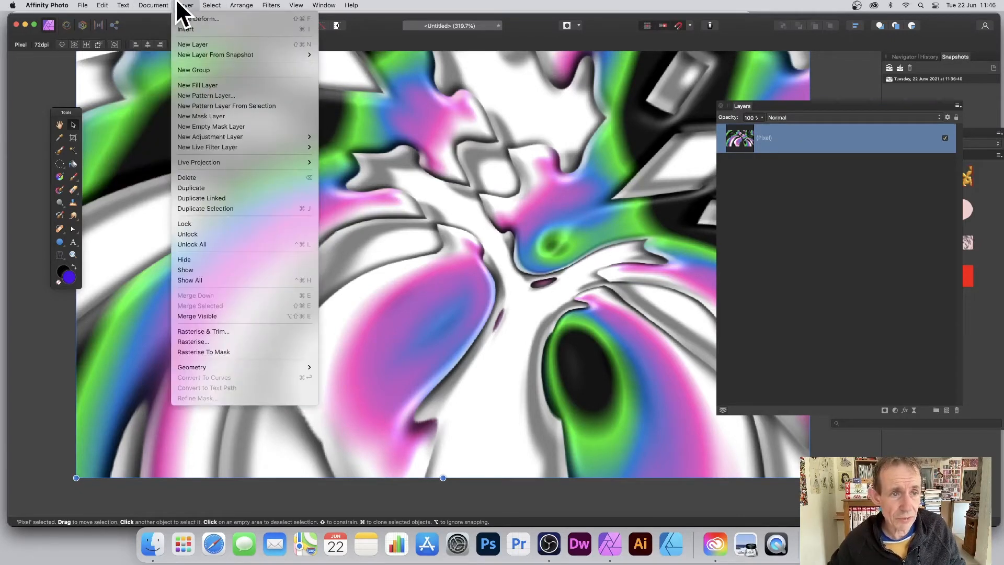
pyautogui.click(195, 105)
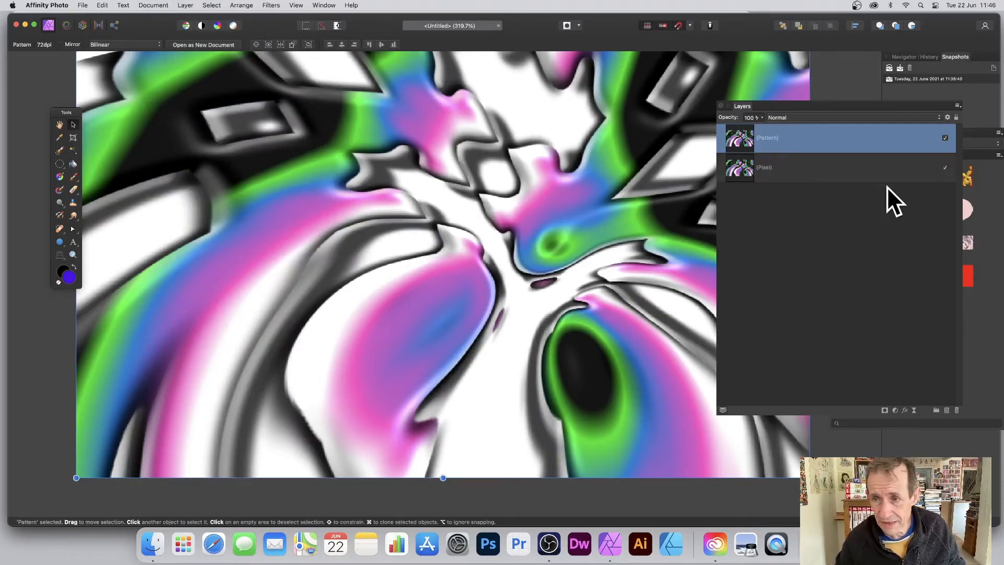
pyautogui.click(883, 169)
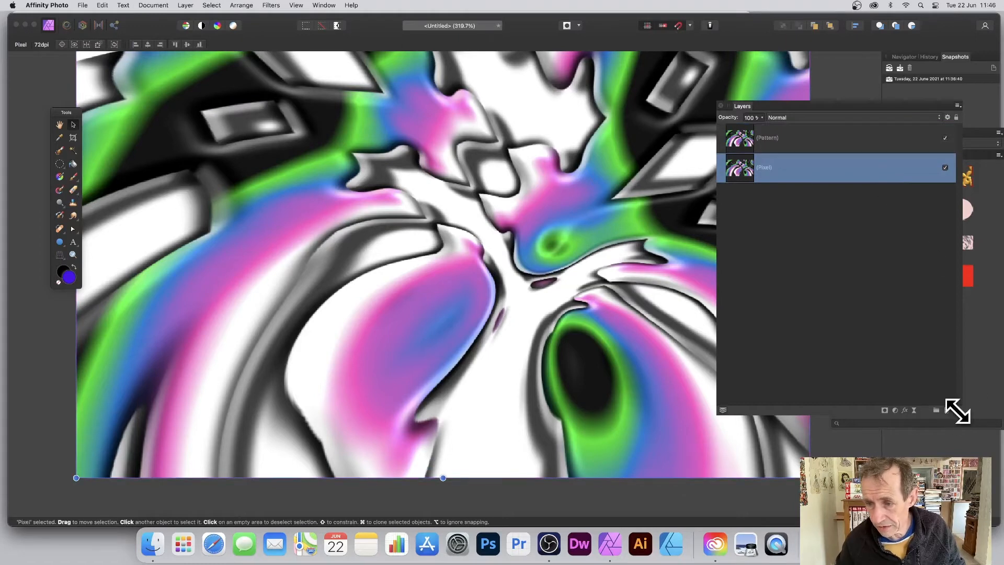
pyautogui.click(958, 410)
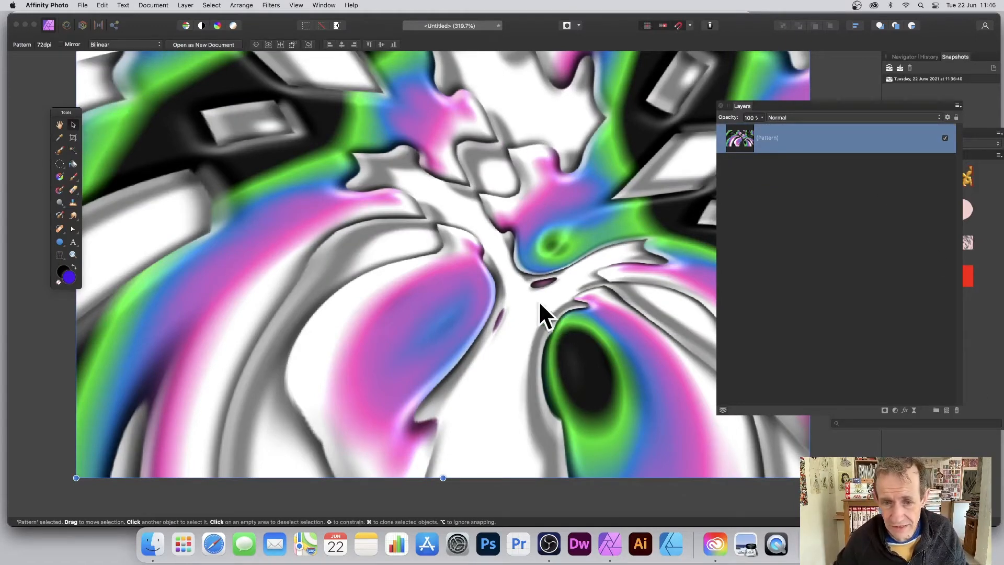
# Shrink and rotate the new pattern's tile, turn on Mirror, and squash the tile to 319x216 dpi.
pyautogui.scroll(2, 366, 225)
pyautogui.moveTo(75, 85); pyautogui.dragTo(418, 293)
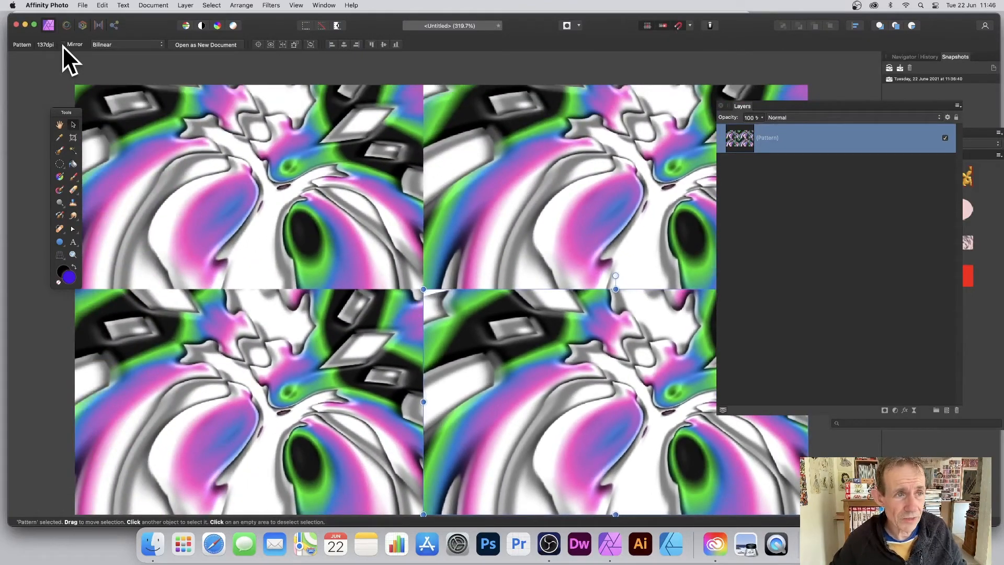
pyautogui.click(63, 44)
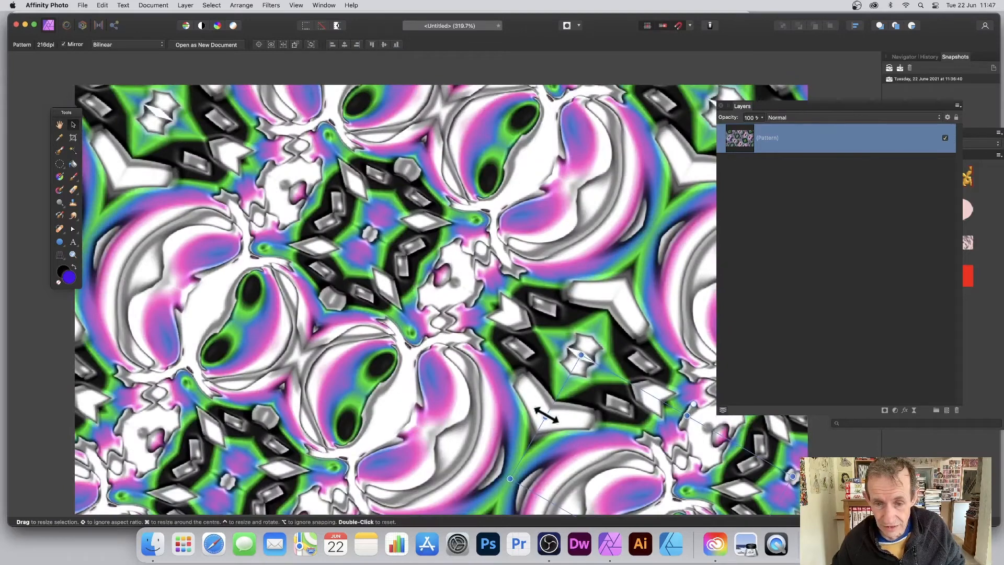
pyautogui.moveTo(546, 416); pyautogui.dragTo(516, 329)
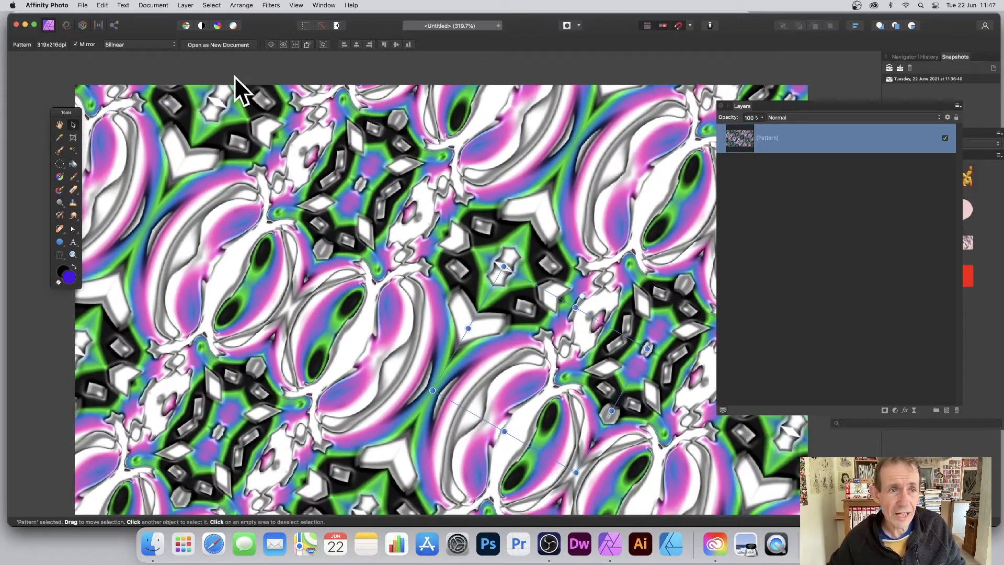
# Enable Outer Shadow and add a 3D layer effect with a 9.7 px radius to the mirrored pattern.
pyautogui.click(905, 411)
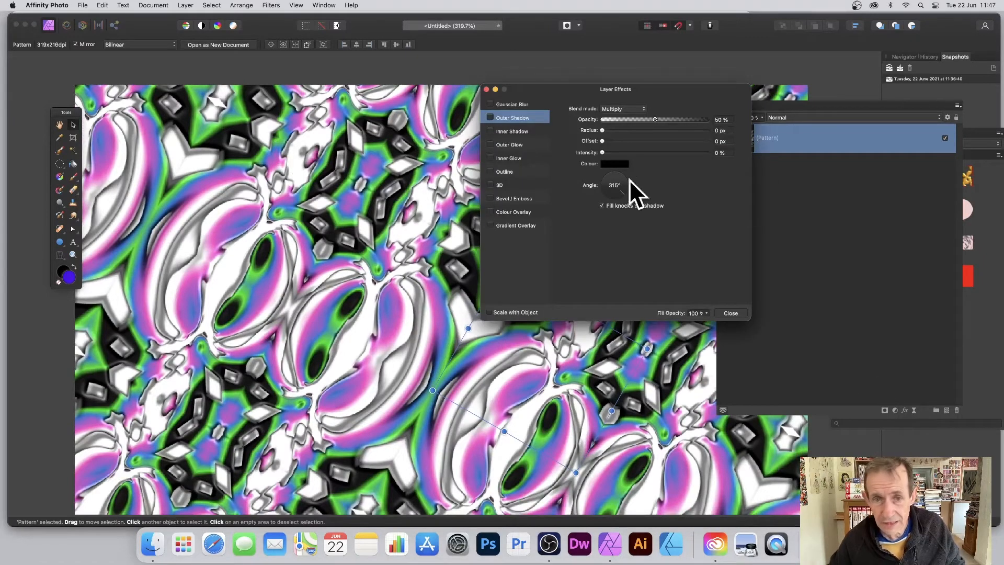
pyautogui.click(491, 117)
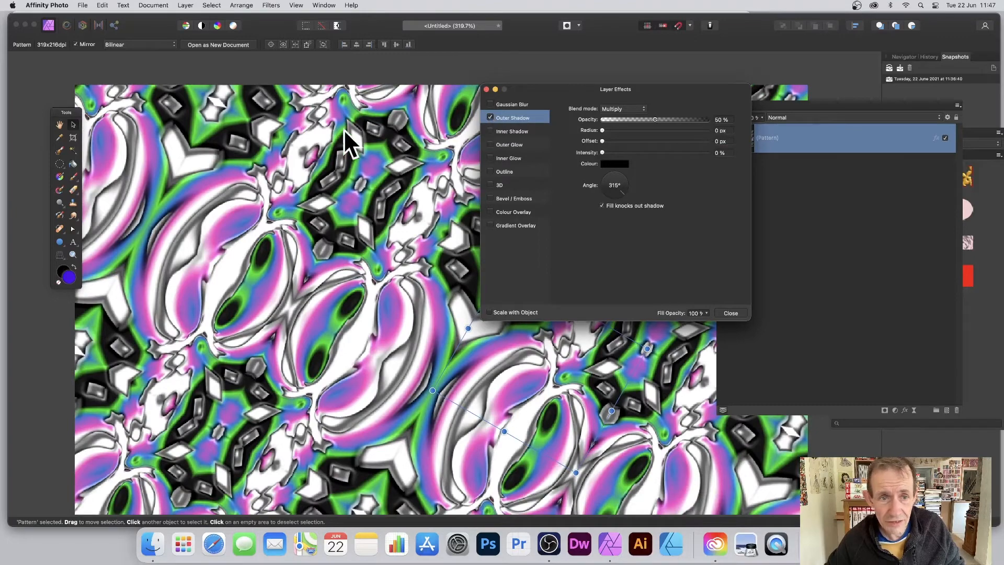
pyautogui.click(502, 184)
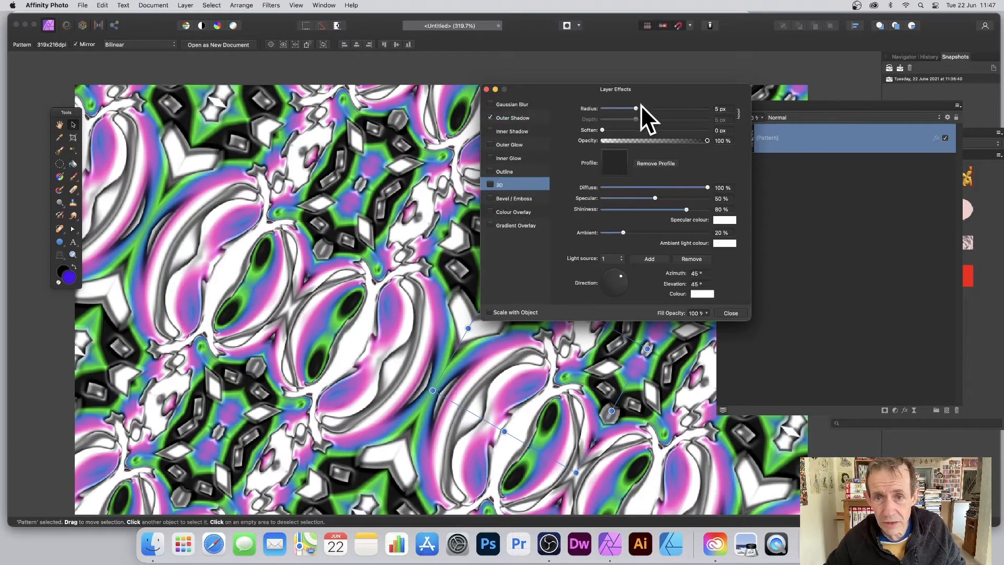
pyautogui.moveTo(636, 109)
pyautogui.mouseDown()
pyautogui.moveTo(664, 109)
pyautogui.moveTo(647, 109)
pyautogui.mouseUp()
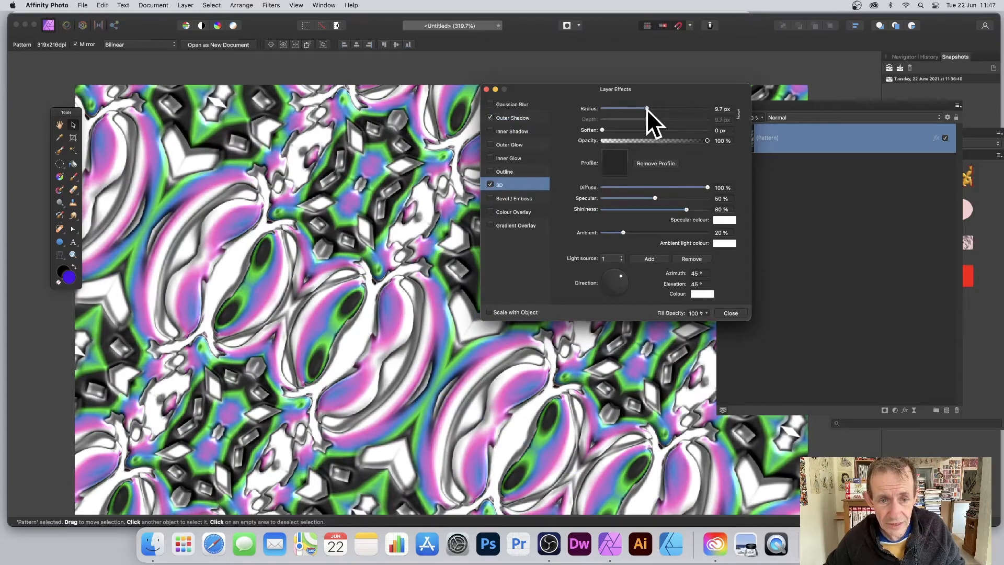
pyautogui.click(731, 313)
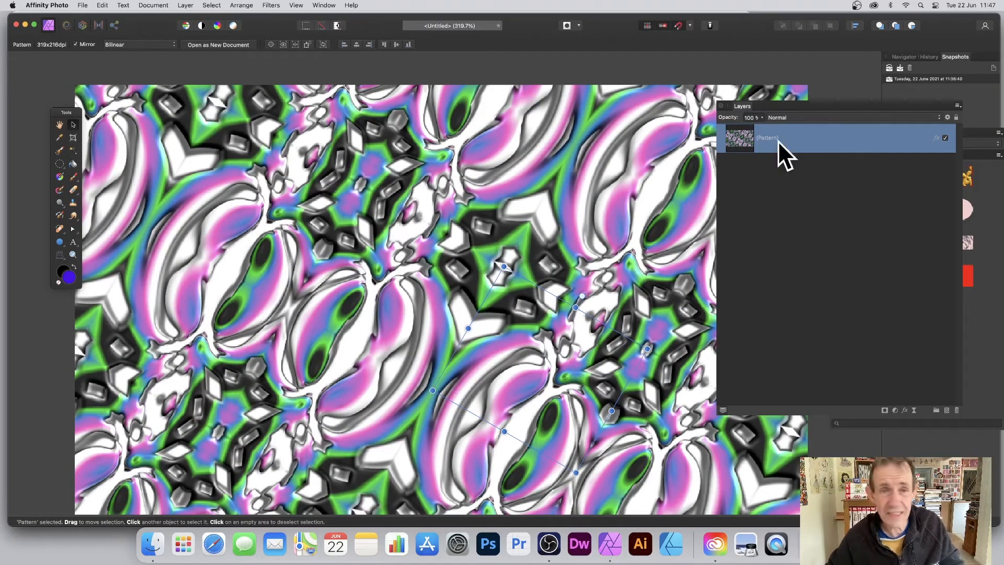
# Duplicate the pattern layer, shrink the copy's tile to 409x297 dpi, and rotate it to a different angle.
pyautogui.click(189, 5)
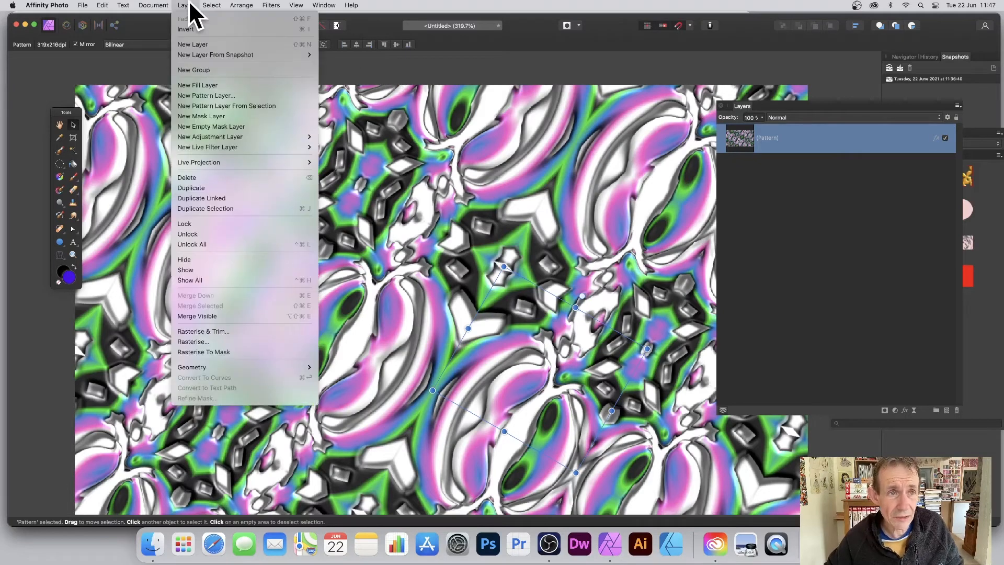
pyautogui.click(199, 188)
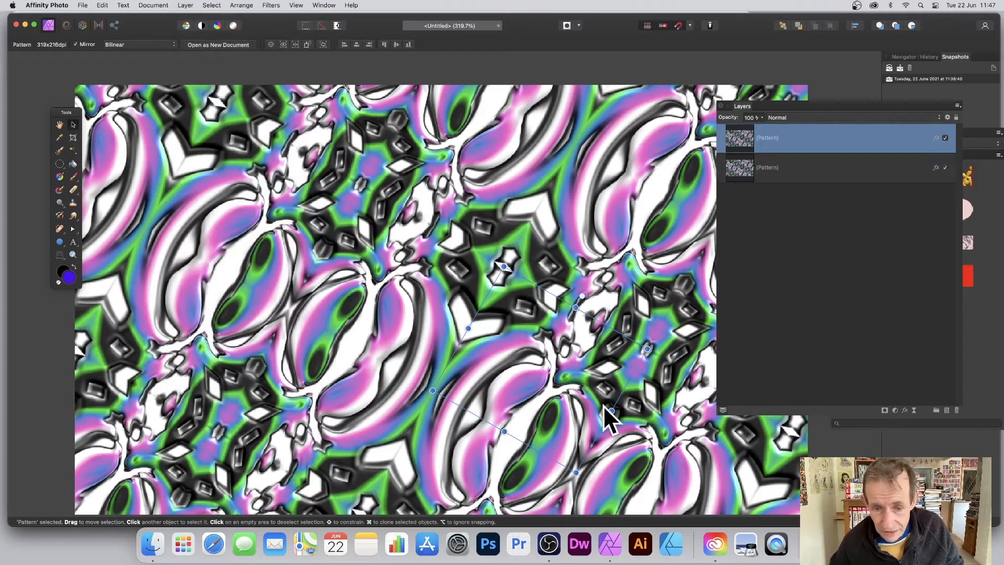
pyautogui.moveTo(433, 390); pyautogui.dragTo(477, 369)
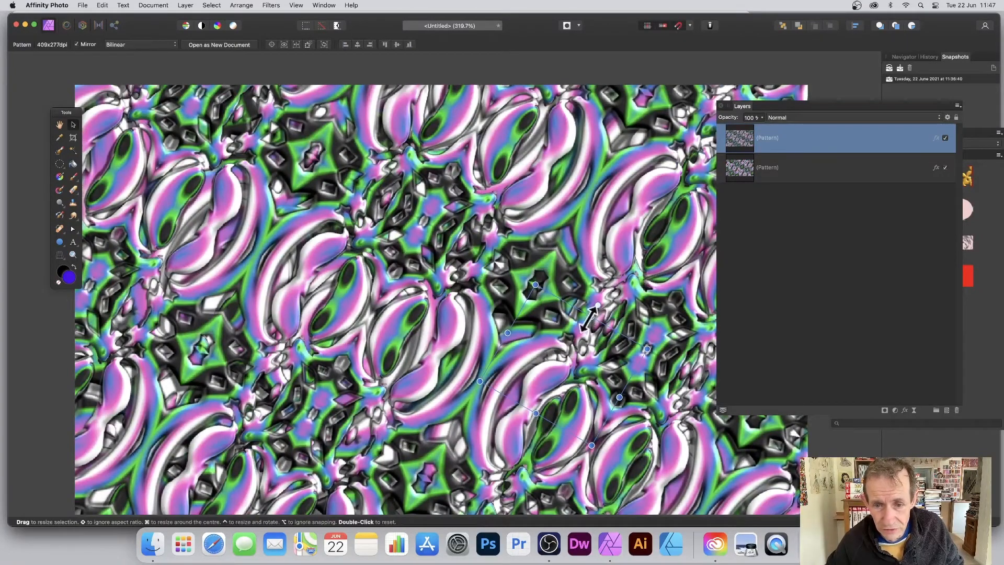
pyautogui.moveTo(589, 319)
pyautogui.mouseDown()
pyautogui.moveTo(638, 251)
pyautogui.moveTo(578, 321)
pyautogui.moveTo(589, 314)
pyautogui.mouseUp()
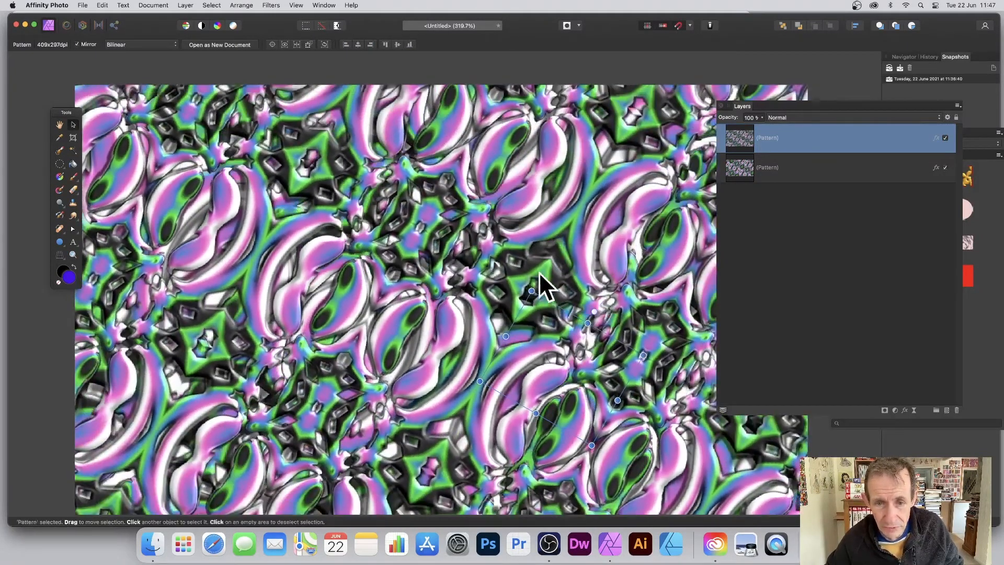
pyautogui.moveTo(531, 290); pyautogui.dragTo(589, 290)
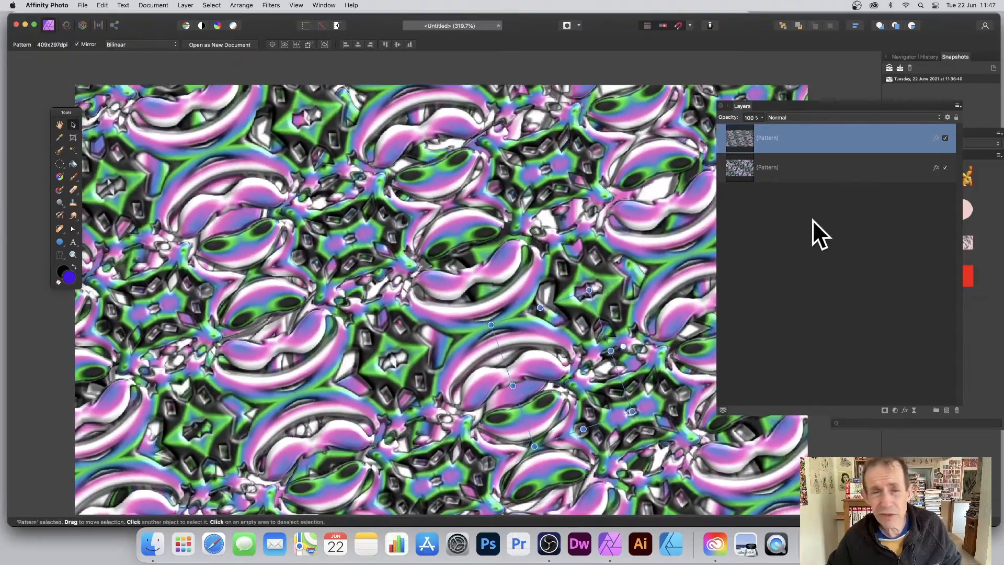
# Merge the two pattern layers into one.
pyautogui.keyDown('shift'); pyautogui.click(768, 163); pyautogui.keyUp('shift')
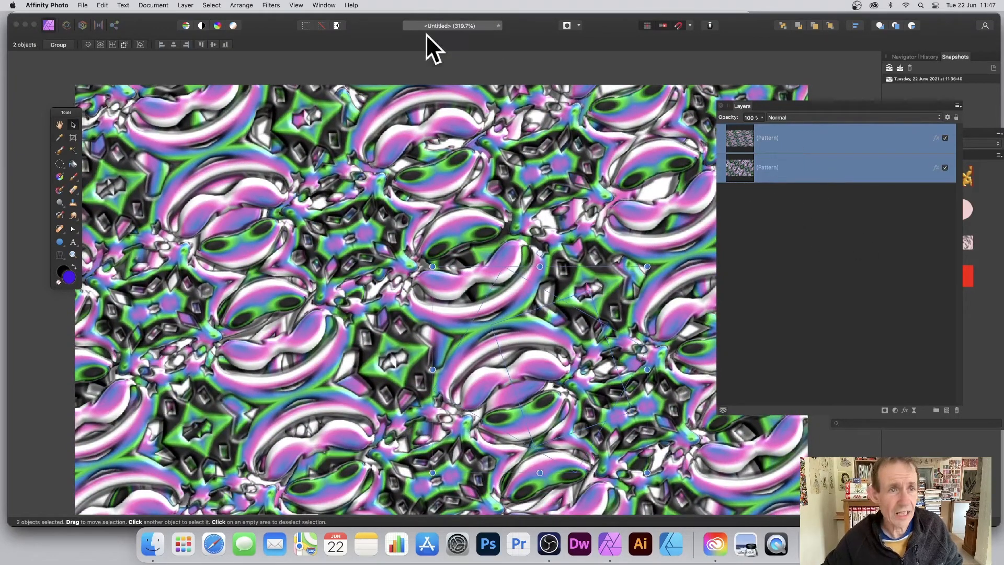
pyautogui.click(186, 5)
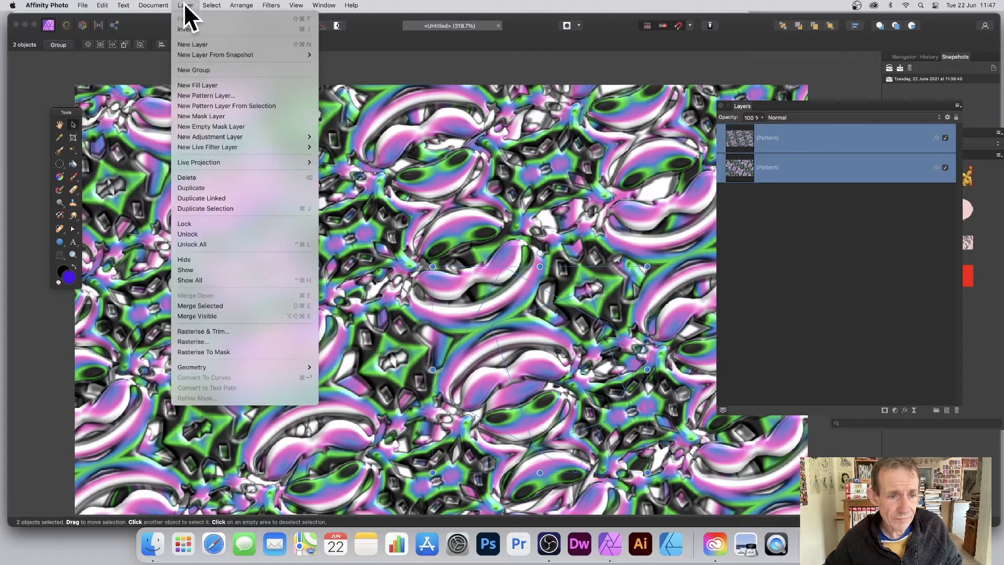
pyautogui.click(220, 305)
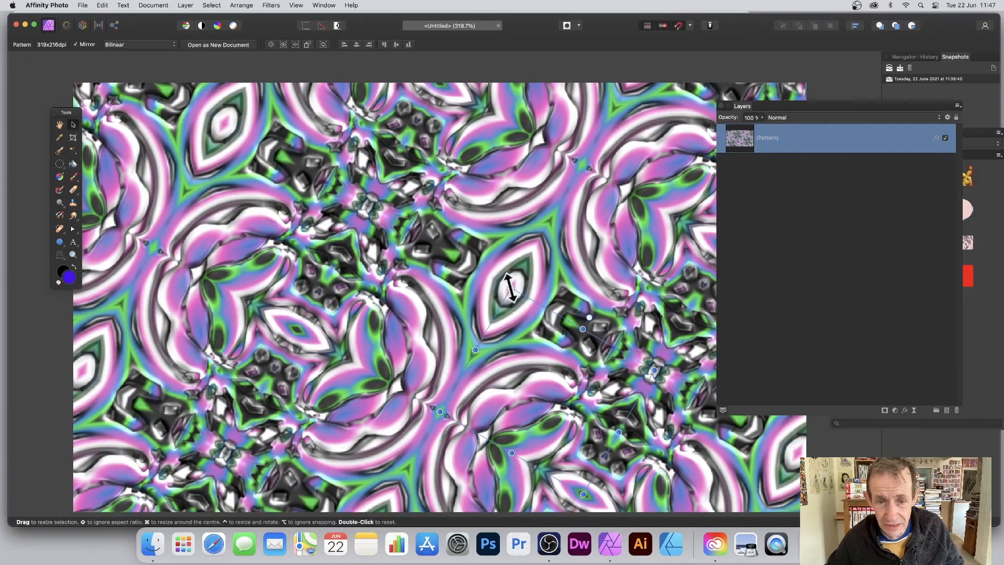
# Resize the merged pattern's repeating tile to 292x198 dpi.
pyautogui.moveTo(507, 286); pyautogui.dragTo(478, 222)
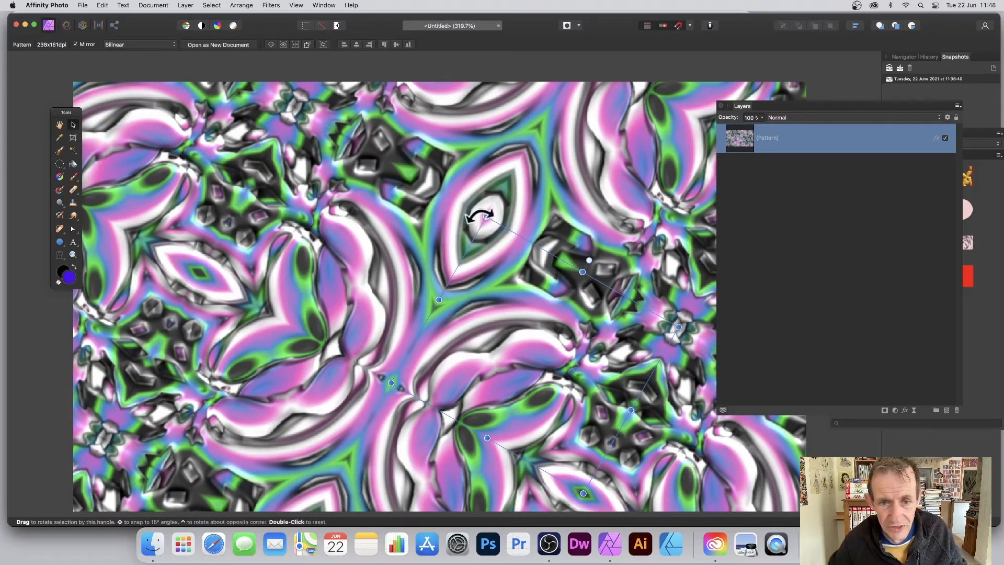
pyautogui.moveTo(487, 217); pyautogui.dragTo(517, 321)
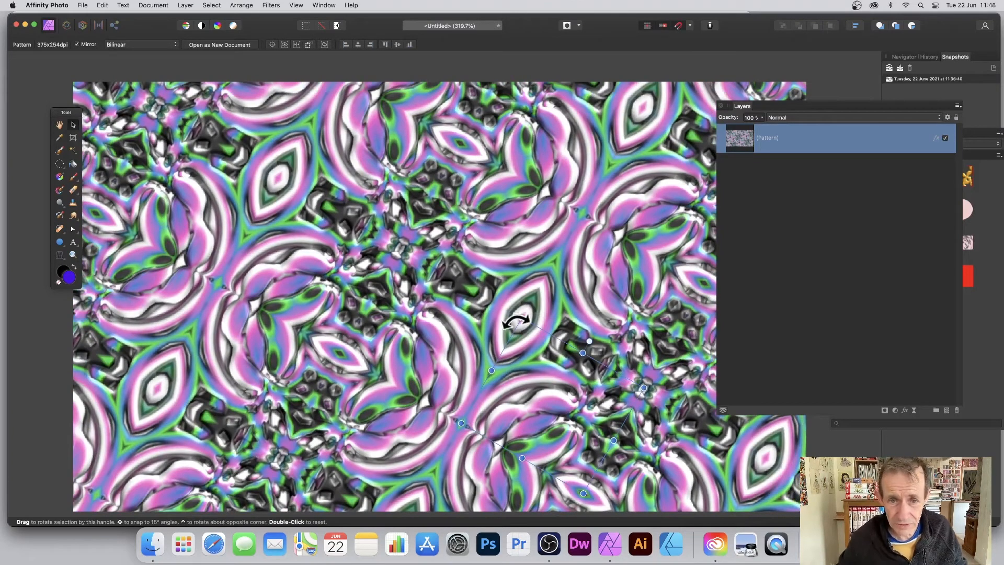
pyautogui.moveTo(513, 314); pyautogui.dragTo(504, 268)
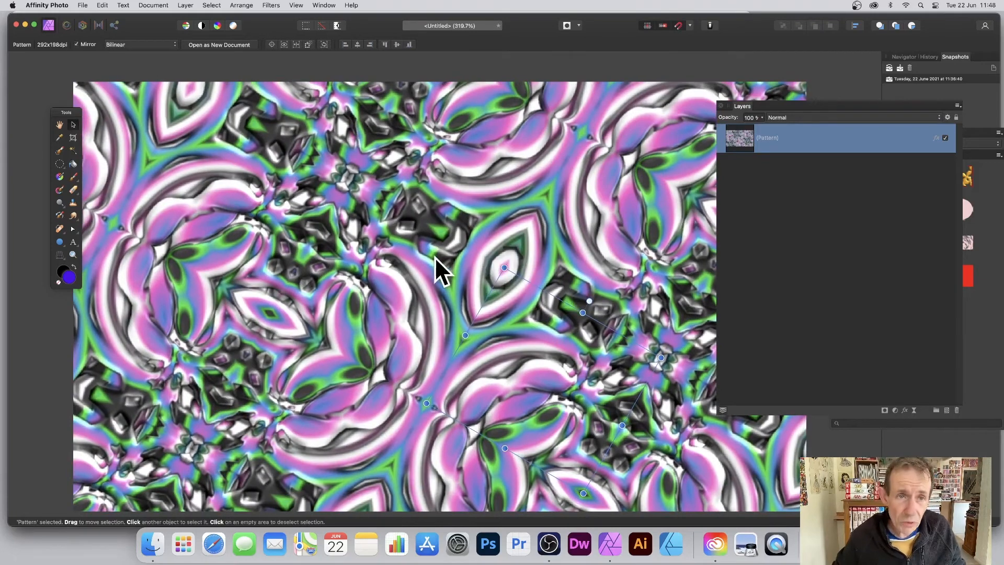
# Deform the pattern with the Similarity constraint into separate heart-ended strands and shrink its repeating tile to 639x433 dpi.
pyautogui.click(272, 5)
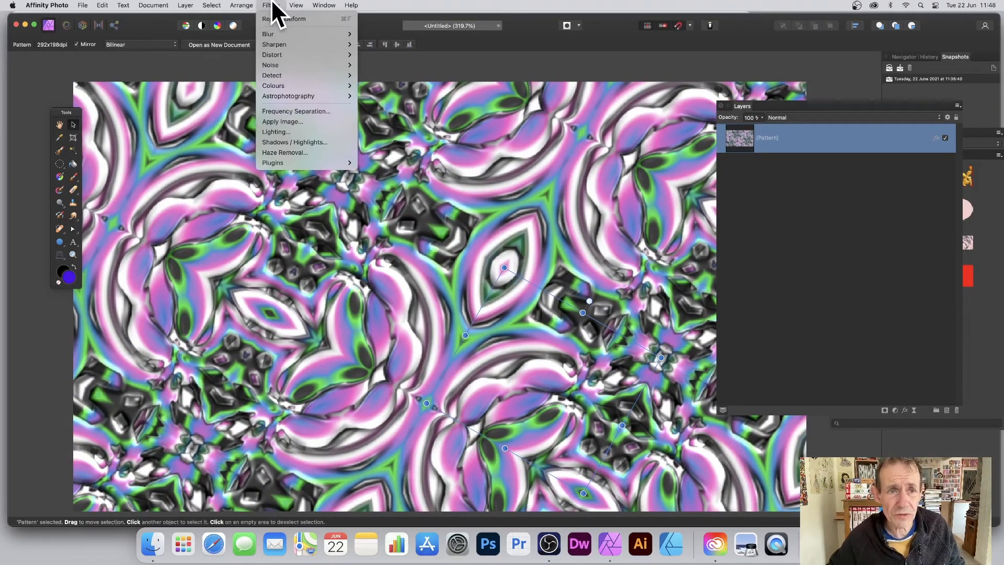
pyautogui.moveTo(270, 53)
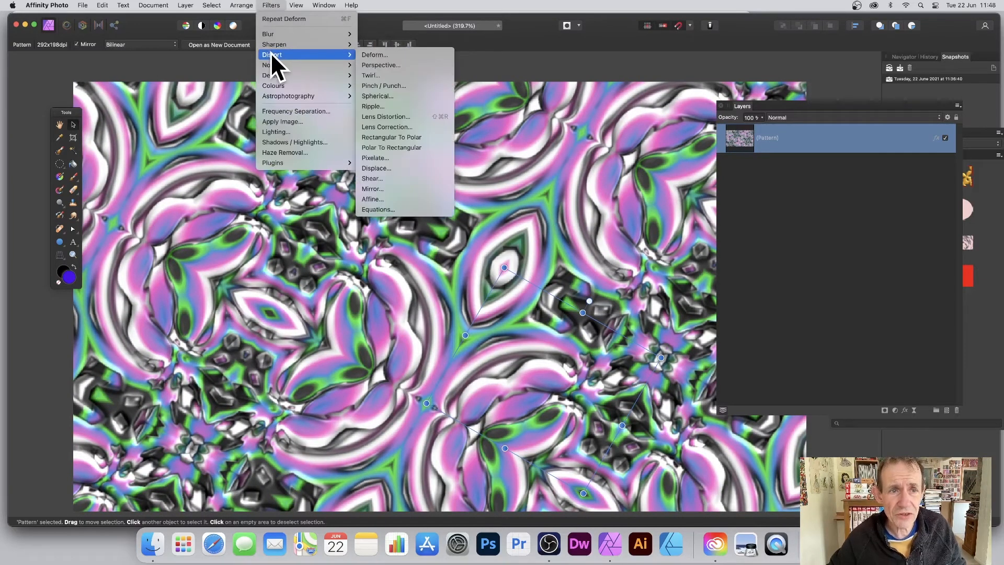
pyautogui.click(391, 51)
pyautogui.moveTo(770, 448); pyautogui.dragTo(430, 187)
pyautogui.click(398, 227)
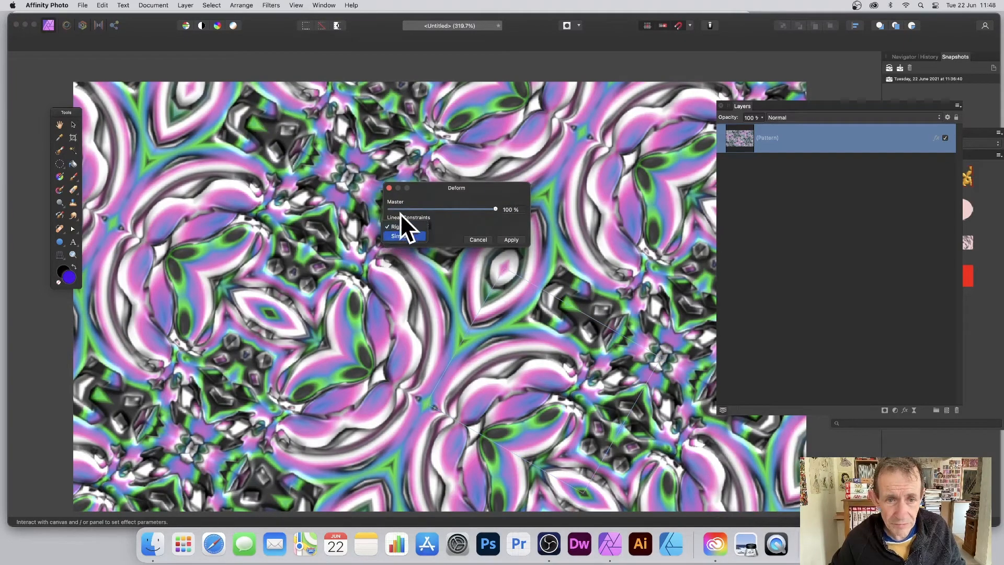
pyautogui.click(326, 225)
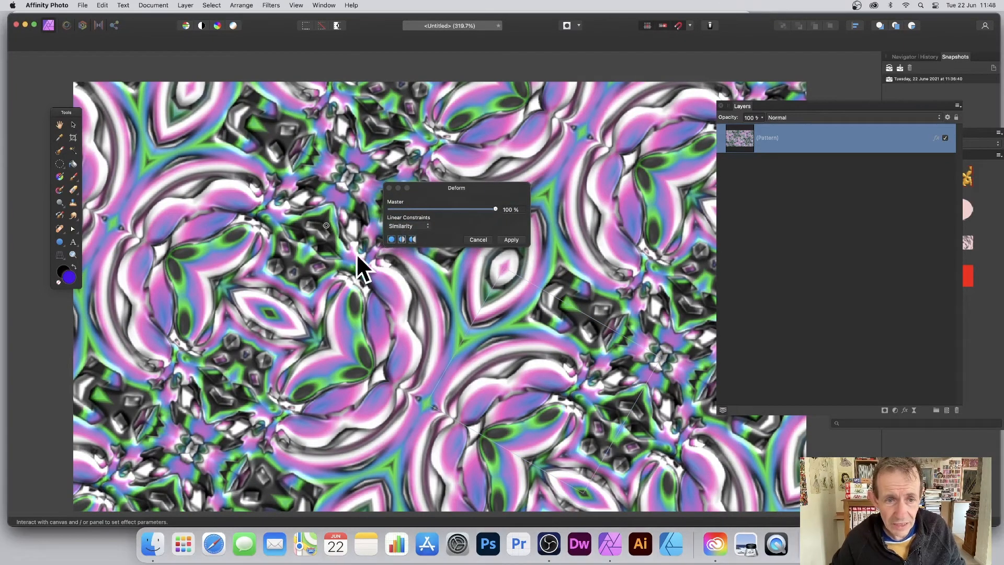
pyautogui.click(552, 259)
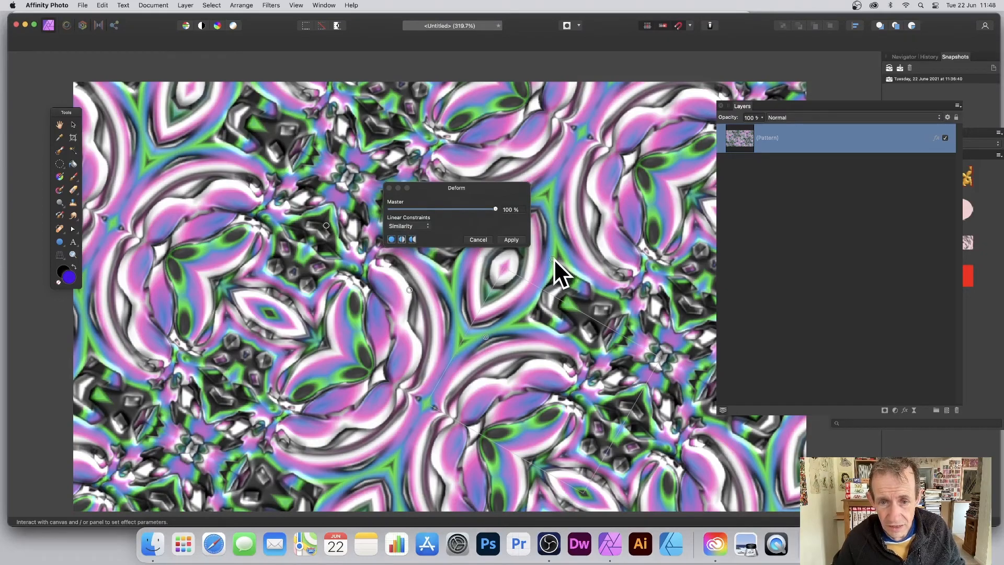
pyautogui.moveTo(554, 258); pyautogui.dragTo(465, 399)
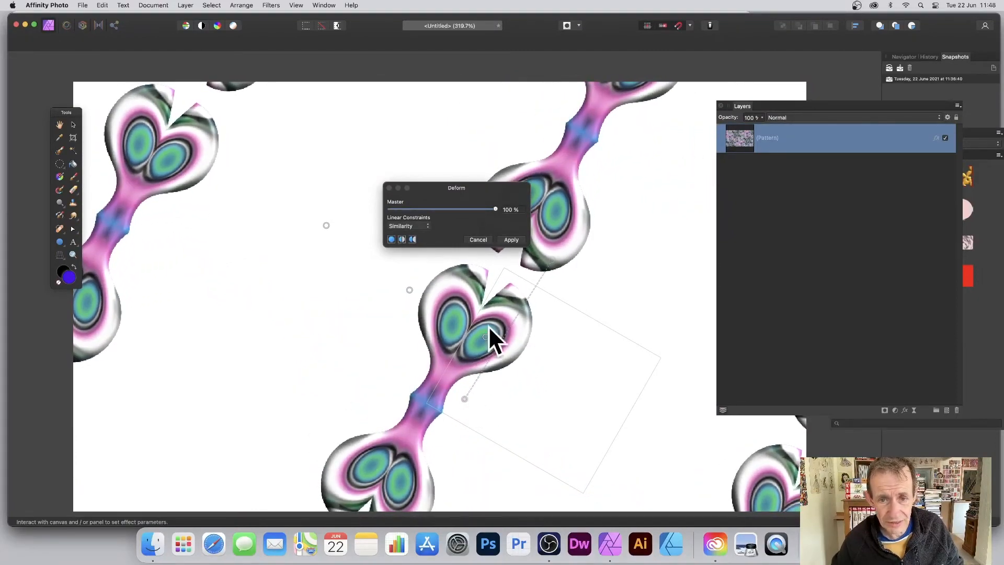
pyautogui.click(511, 239)
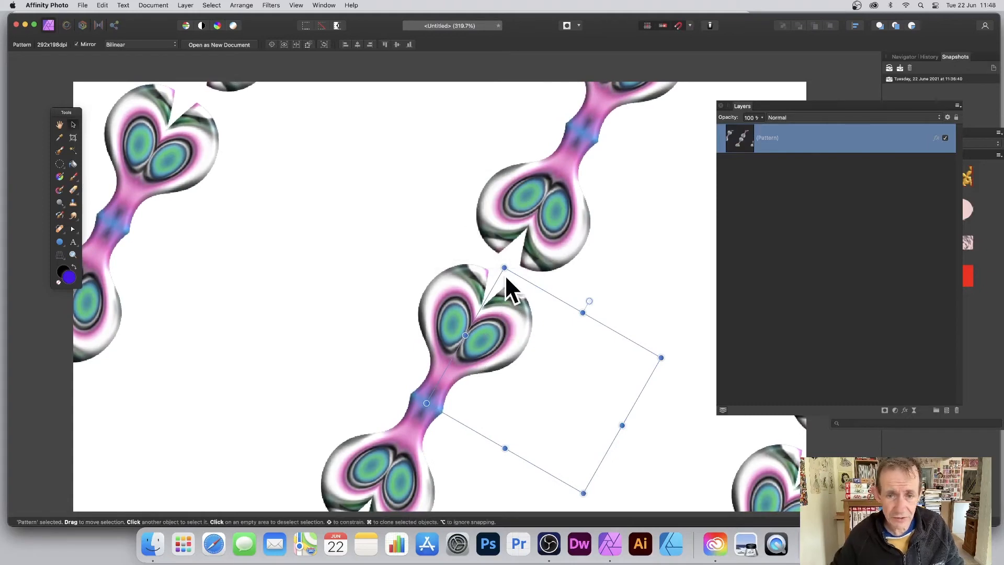
pyautogui.moveTo(504, 268); pyautogui.dragTo(561, 383)
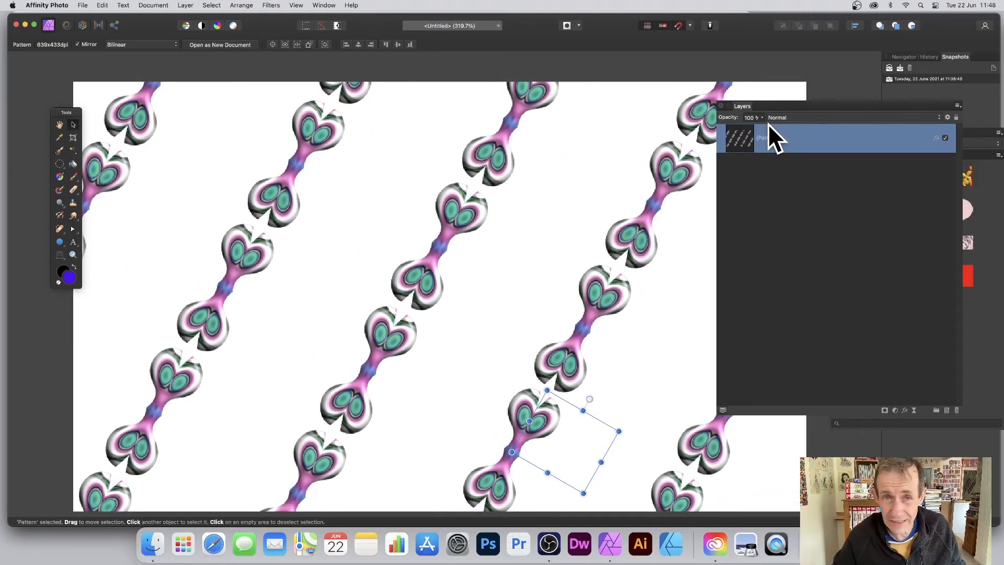
# Duplicate the pattern layer and rotate the copy about a quarter turn so its strands cross the original ones.
pyautogui.click(185, 5)
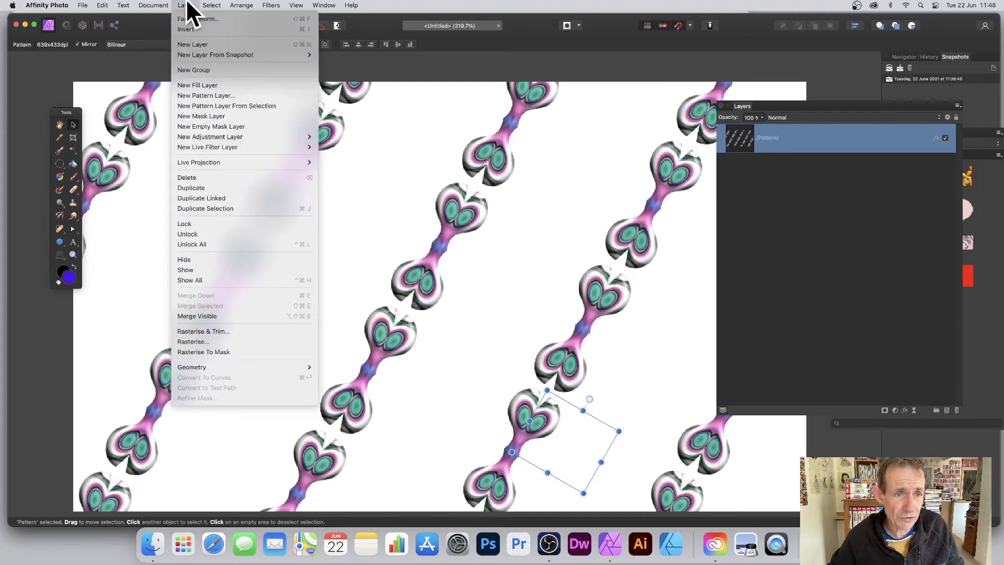
pyautogui.click(193, 187)
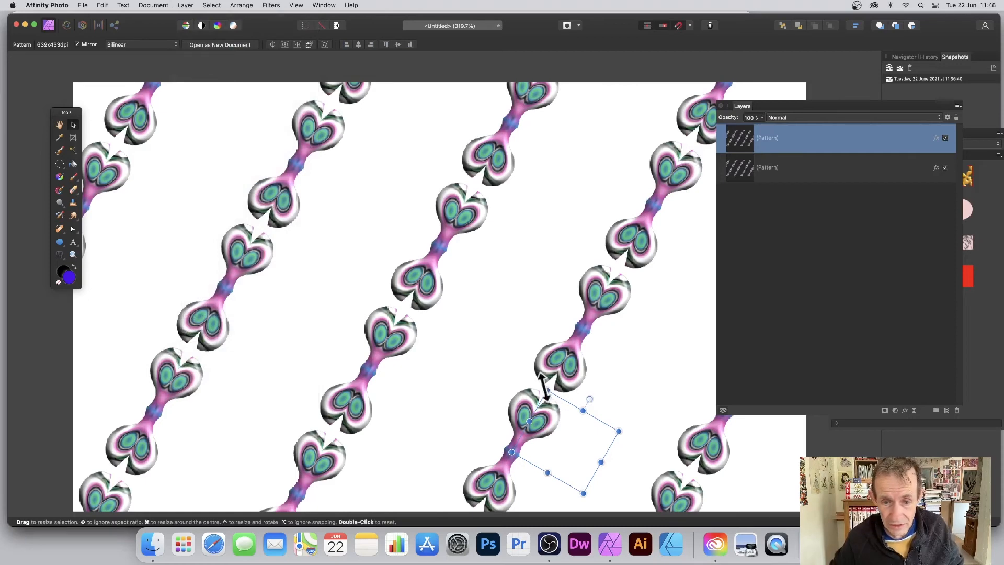
pyautogui.moveTo(547, 381); pyautogui.dragTo(656, 403)
pyautogui.moveTo(533, 348); pyautogui.dragTo(528, 342)
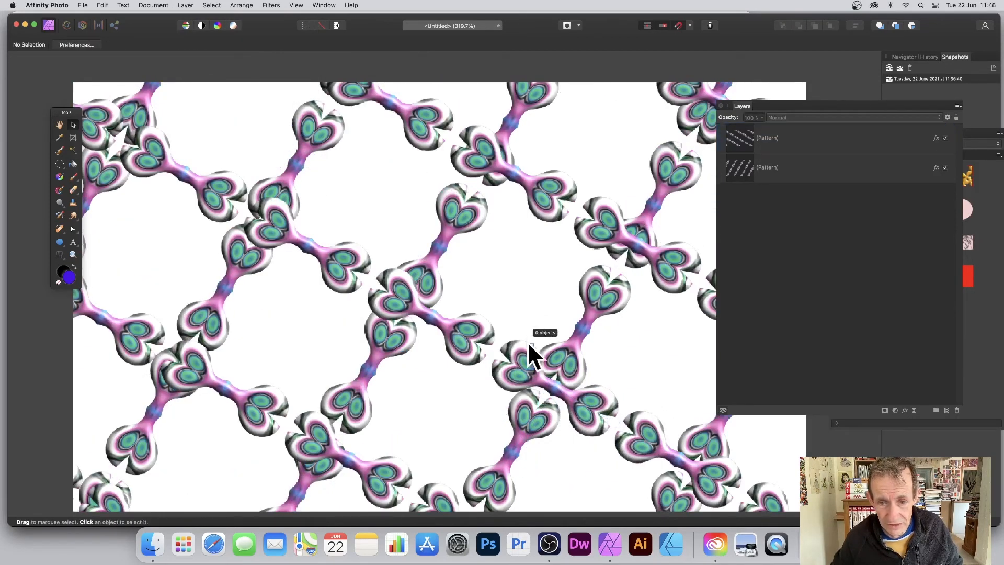
# Merge the two crossed pattern layers into one and enlarge the merged pattern's repeating tile to 575x390 dpi.
pyautogui.click(771, 143)
pyautogui.keyDown('shift'); pyautogui.click(771, 162); pyautogui.keyUp('shift')
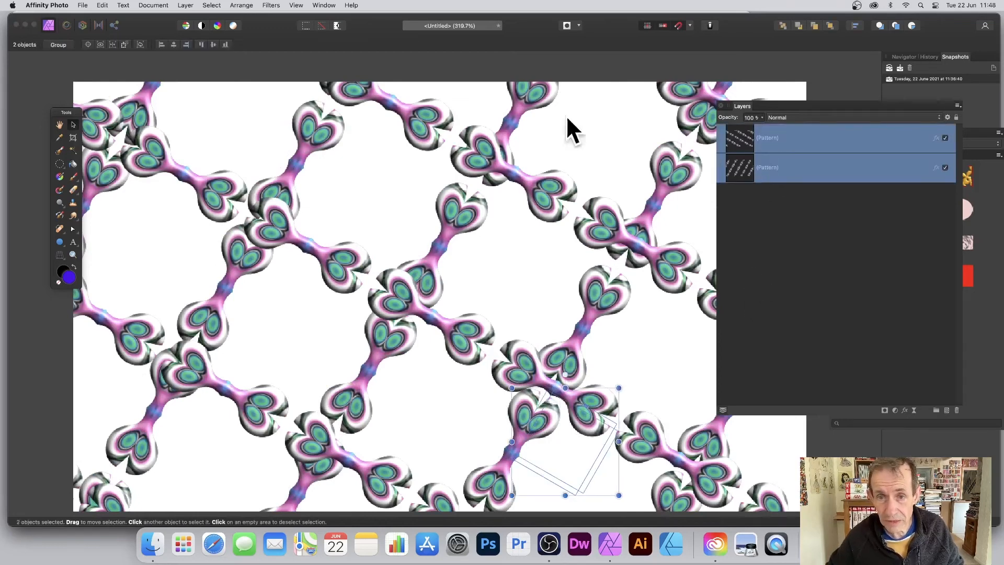
pyautogui.click(184, 6)
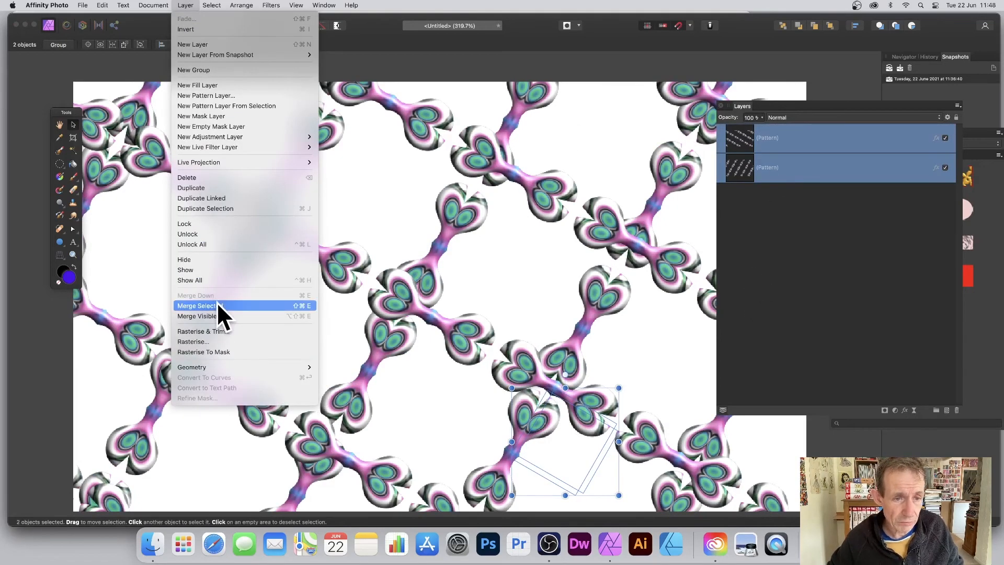
pyautogui.click(198, 306)
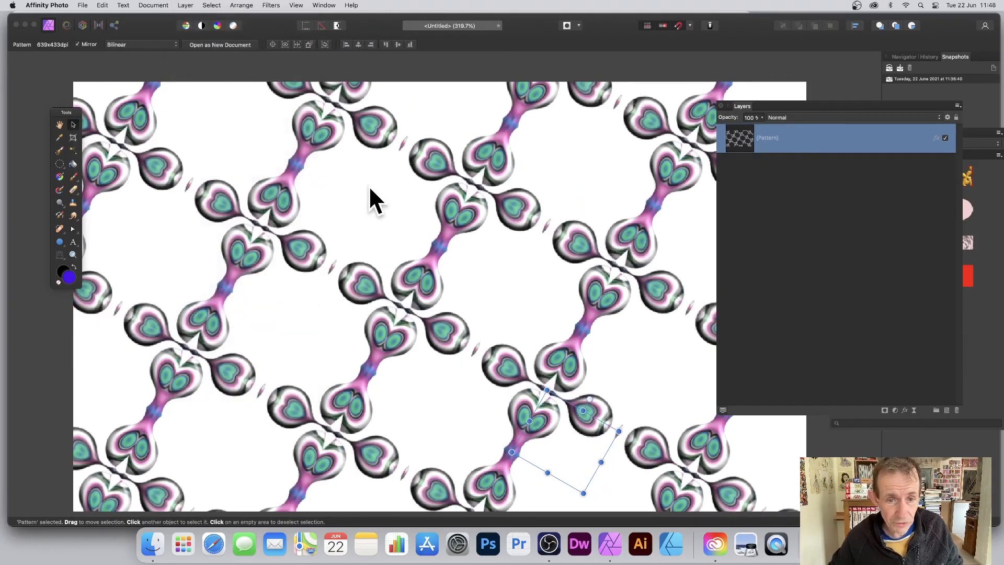
pyautogui.moveTo(547, 391)
pyautogui.mouseDown()
pyautogui.moveTo(559, 421)
pyautogui.moveTo(491, 330)
pyautogui.moveTo(515, 367)
pyautogui.moveTo(542, 374)
pyautogui.mouseUp()
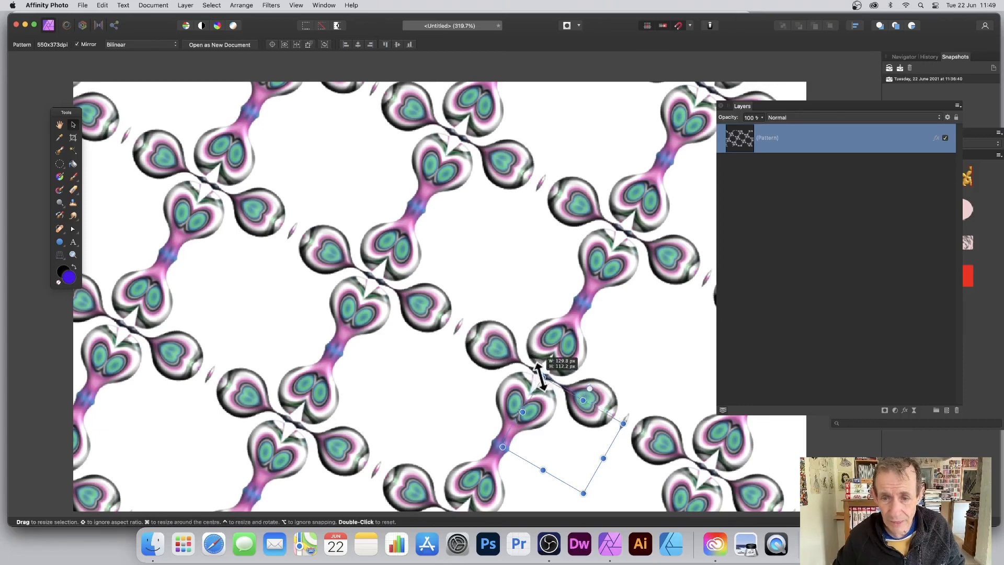
pyautogui.moveTo(541, 374); pyautogui.dragTo(543, 378)
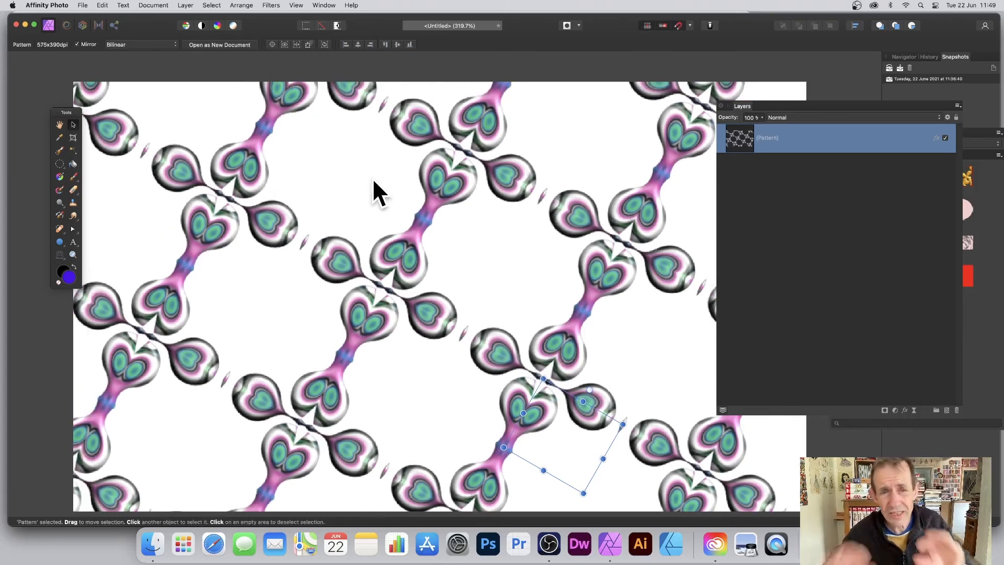